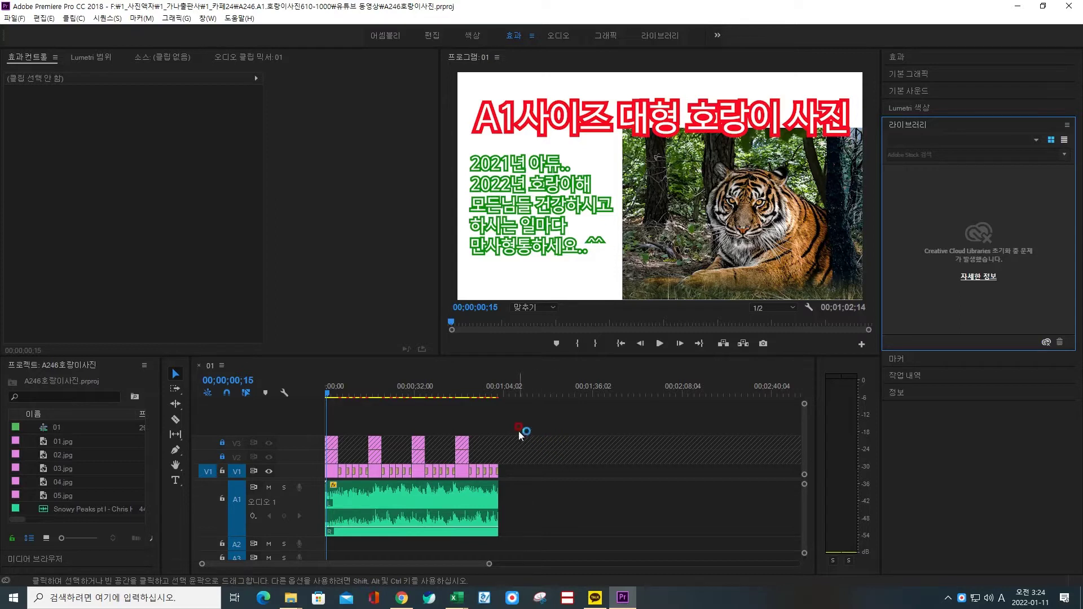
{"action": "left_click", "coordinate": [564, 412]}
{"action": "left_click", "coordinate": [580, 386]}
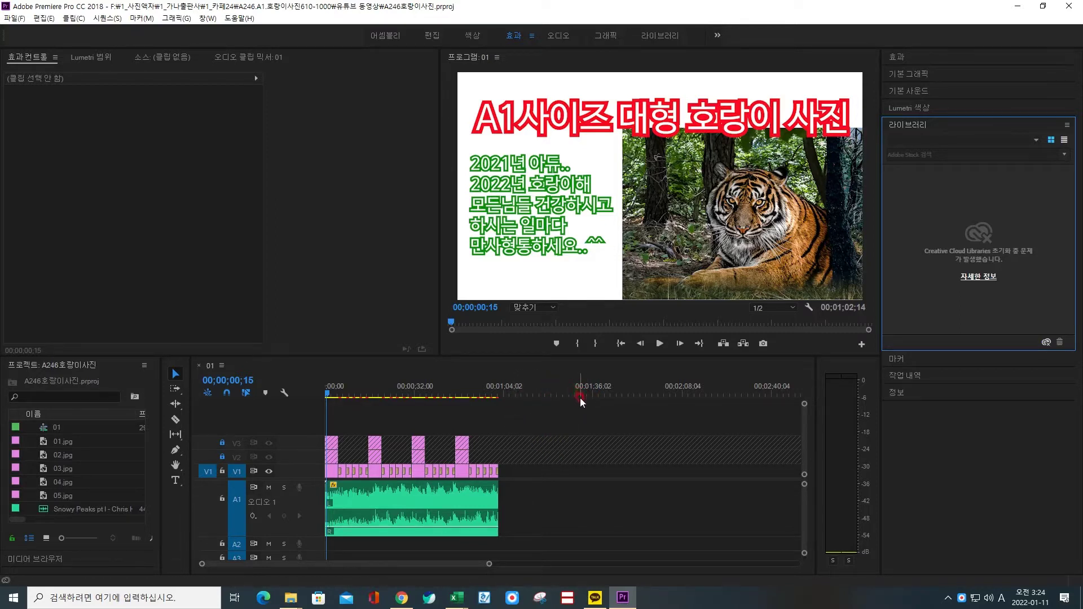
{"action": "left_click", "coordinate": [565, 389]}
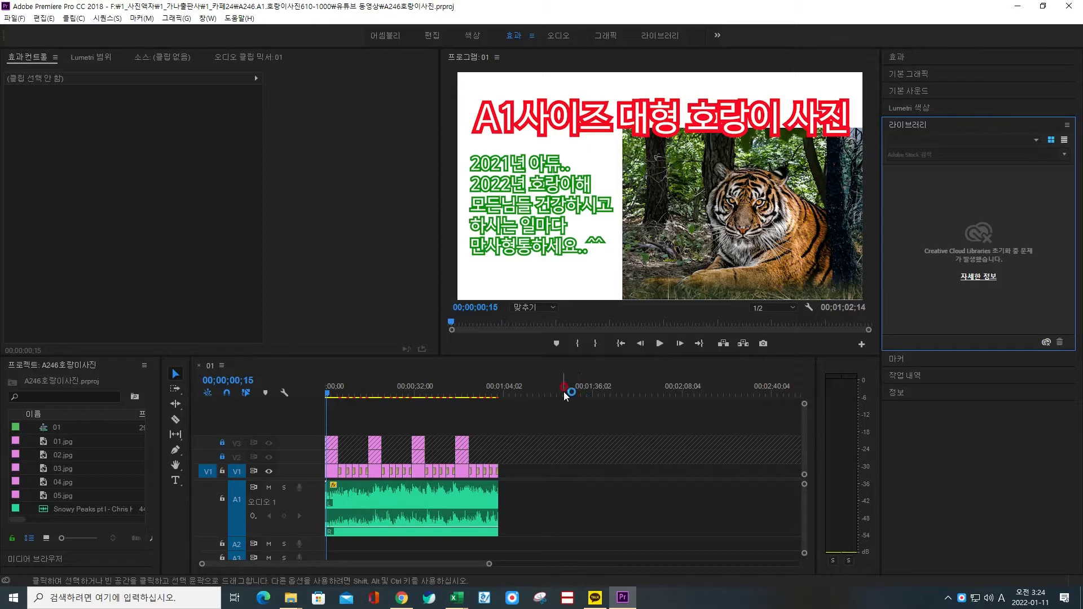
{"action": "left_click", "coordinate": [576, 397]}
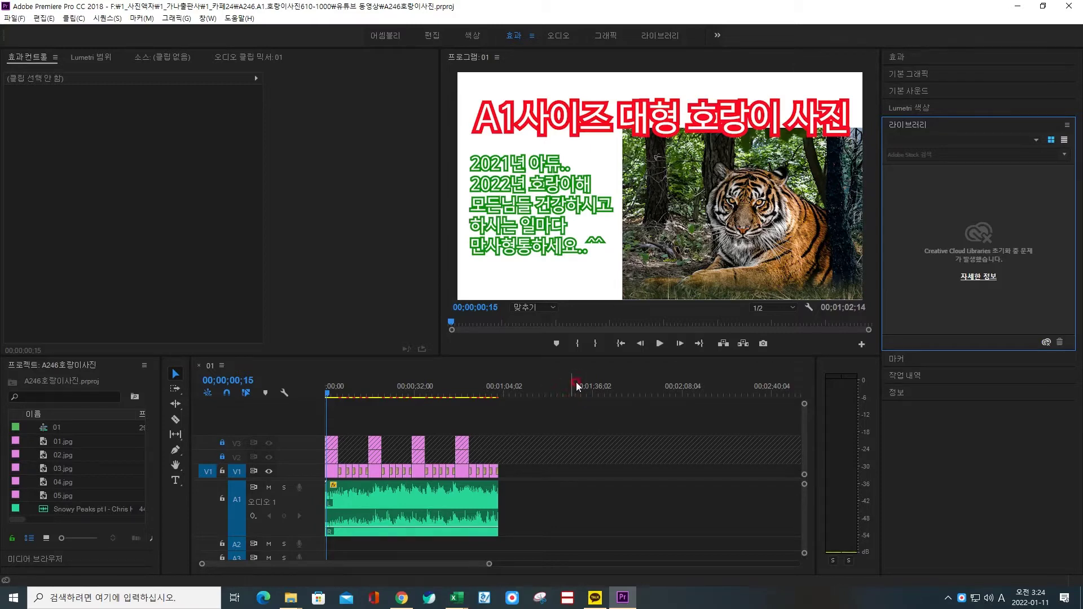
{"action": "left_click", "coordinate": [560, 387]}
{"action": "left_click", "coordinate": [560, 401]}
Select 01.jpg in the project and scrub the playhead to 00;00;01;00 to preview the opening title clip.
{"action": "left_click", "coordinate": [68, 444]}
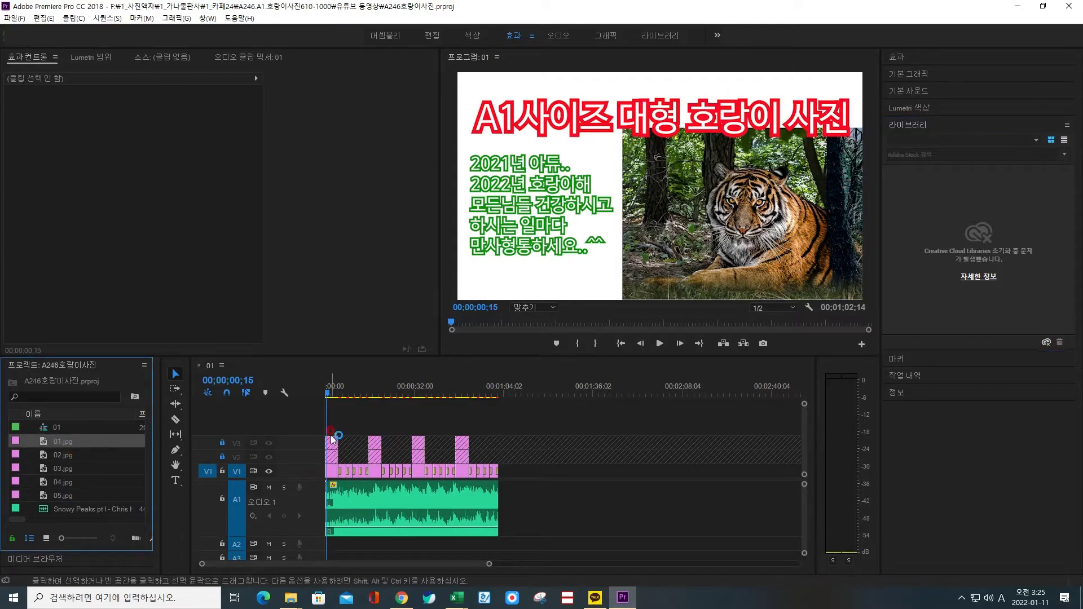
{"action": "mouse_move", "coordinate": [327, 389]}
{"action": "left_mouse_down"}
{"action": "mouse_move", "coordinate": [410, 392]}
{"action": "mouse_move", "coordinate": [329, 396]}
{"action": "left_mouse_up"}
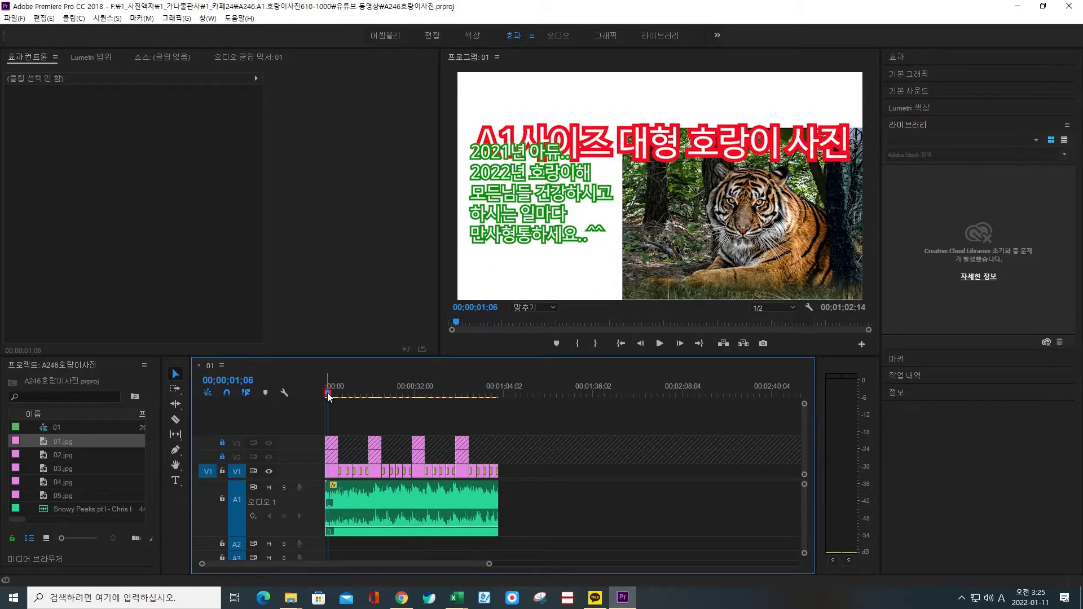
{"action": "left_click_drag", "start_coordinate": [329, 396], "coordinate": [327, 394]}
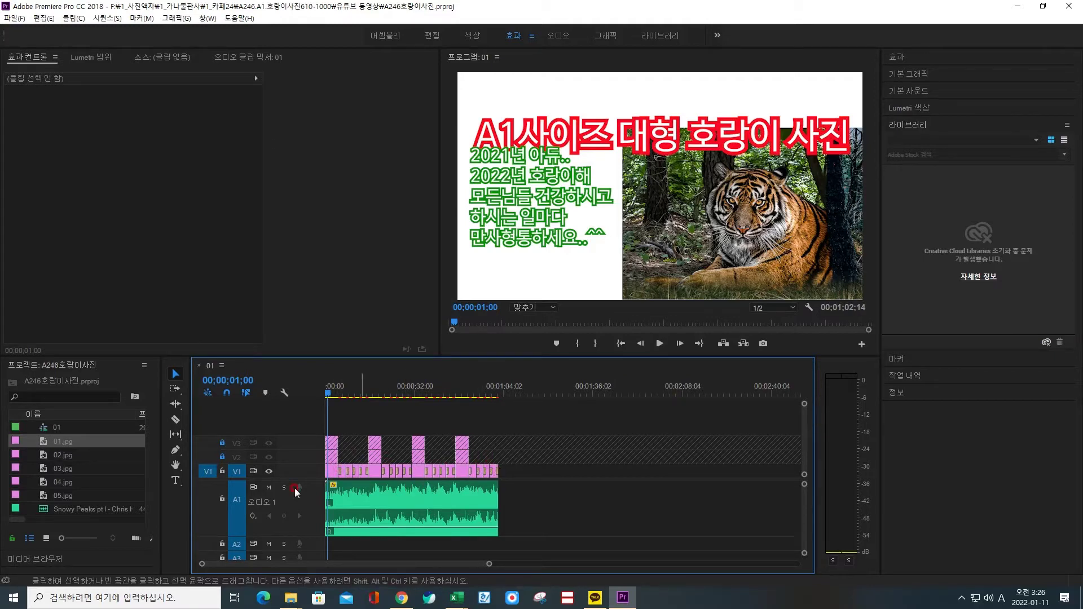
Open Replace Footage for 01.jpg and browse on drive F: to the folder 1_사진액자 > 1_가나출판사 > 1_카페24.
{"action": "right_click", "coordinate": [49, 439]}
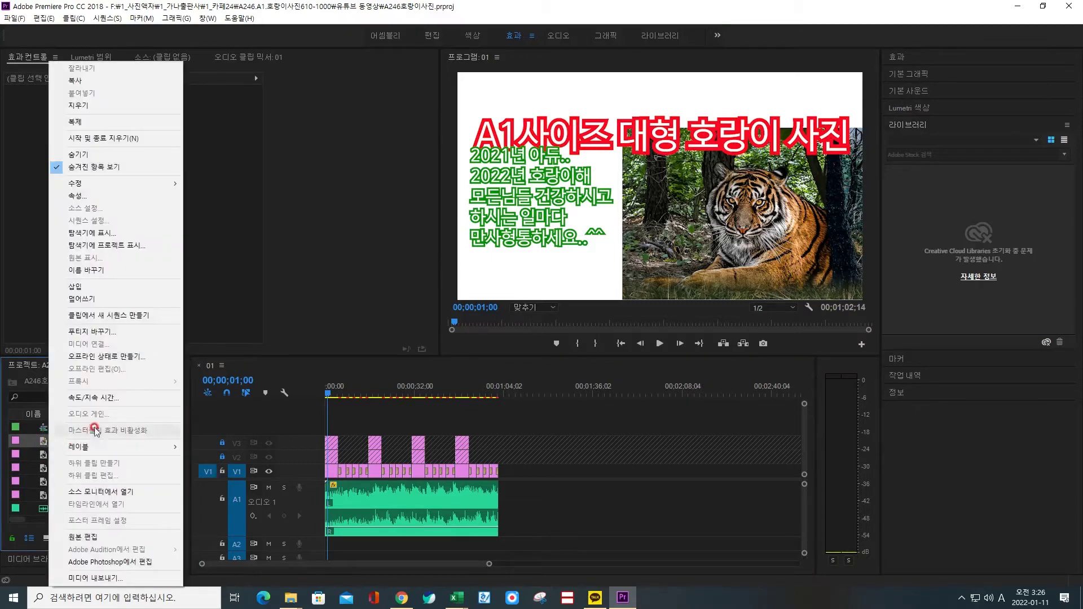
{"action": "left_click", "coordinate": [94, 332]}
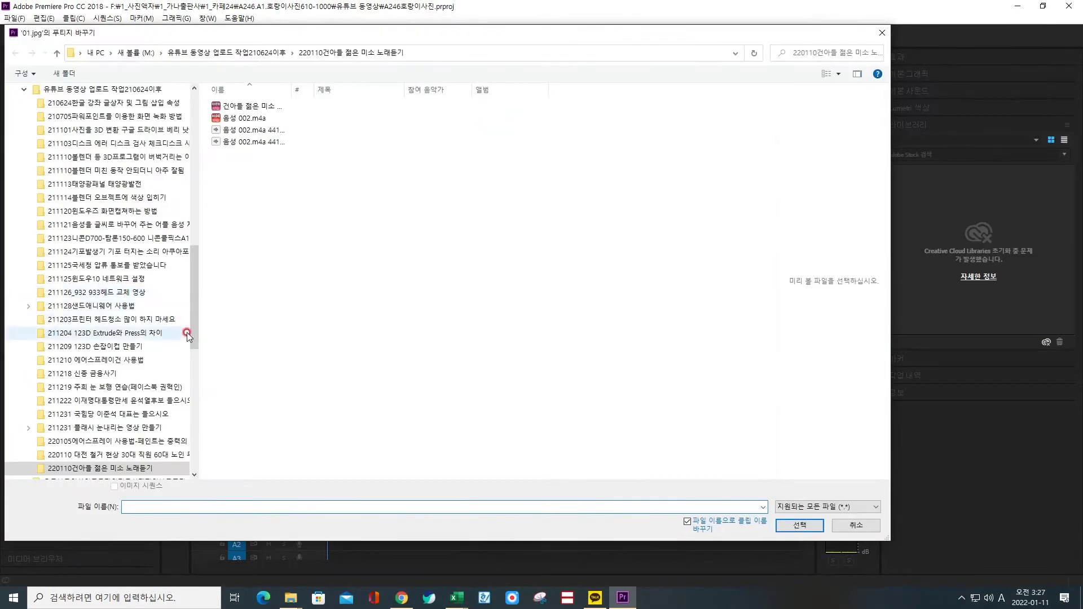
{"action": "left_click_drag", "start_coordinate": [191, 328], "coordinate": [182, 192]}
{"action": "left_click", "coordinate": [58, 351]}
{"action": "double_click", "coordinate": [239, 181]}
{"action": "double_click", "coordinate": [241, 189]}
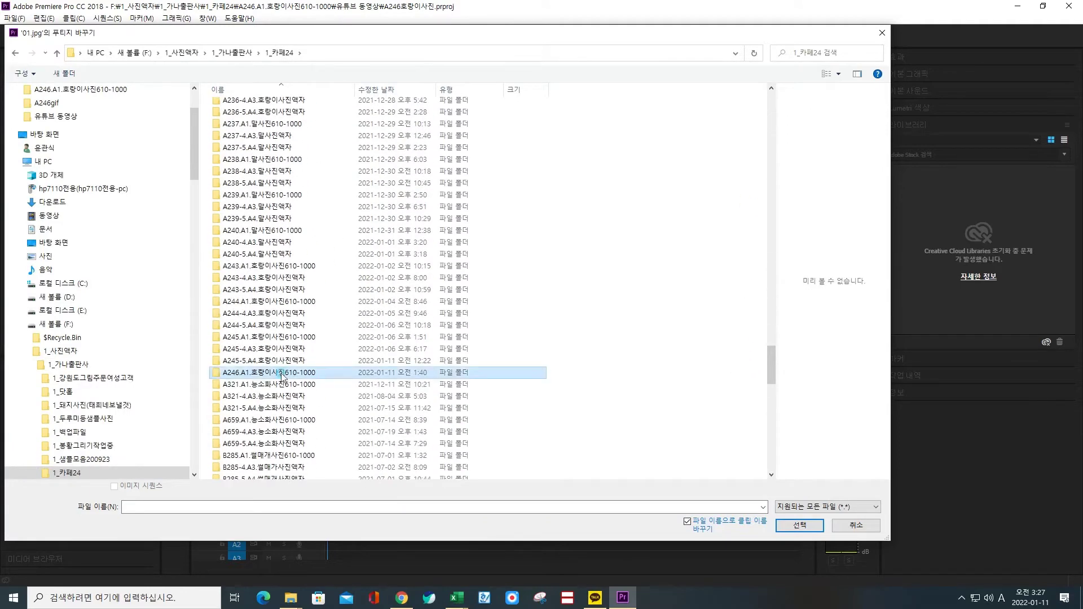
Replace the 01.jpg footage with the 01.jpg file from A246.A1.호랑이사진610-1000 > 유튜브 동영상.
{"action": "double_click", "coordinate": [314, 305]}
{"action": "left_click", "coordinate": [352, 52]}
{"action": "double_click", "coordinate": [296, 121]}
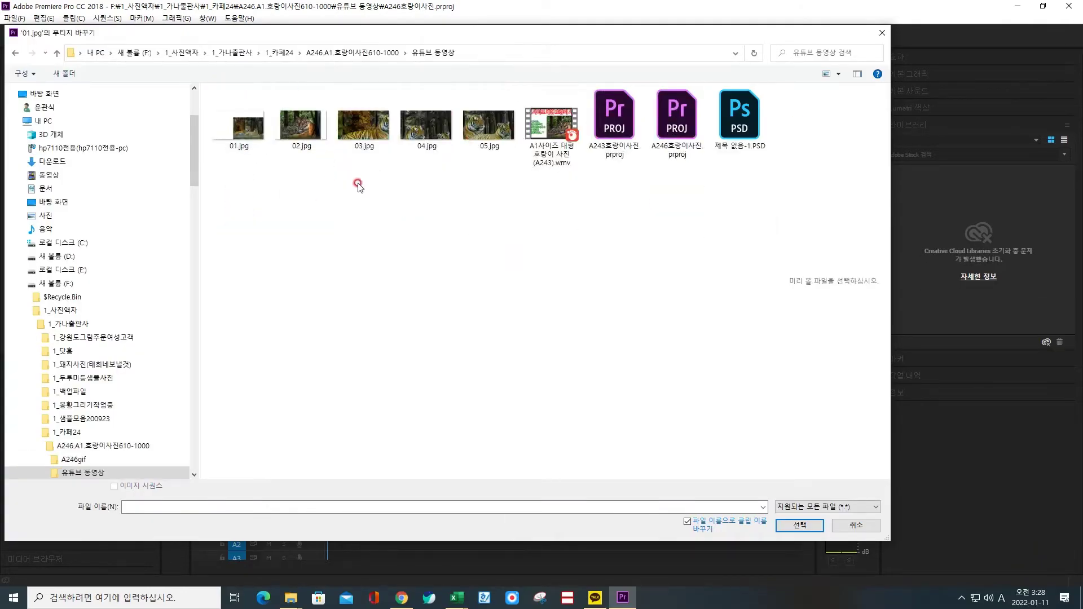
{"action": "left_click", "coordinate": [251, 135]}
{"action": "left_click_drag", "start_coordinate": [477, 33], "coordinate": [688, 313]}
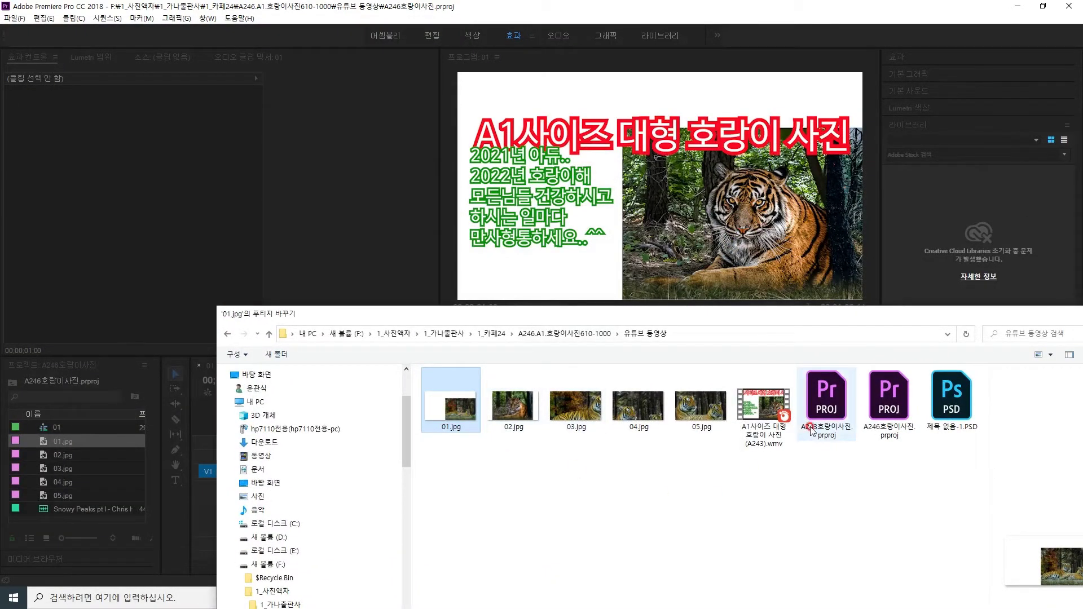
{"action": "key", "text": "Return"}
{"action": "mouse_move", "coordinate": [327, 394]}
{"action": "left_mouse_down"}
{"action": "mouse_move", "coordinate": [339, 391]}
{"action": "mouse_move", "coordinate": [330, 398]}
{"action": "left_mouse_up"}
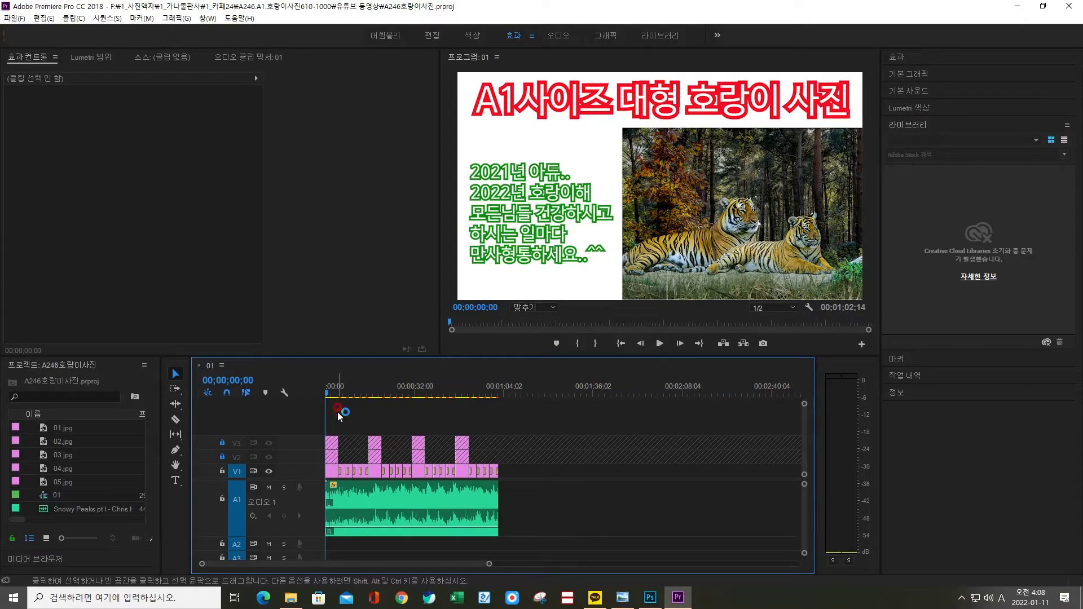
Check the PC's processor and installed RAM in the Windows system information, closing its windows when done.
{"action": "left_click", "coordinate": [133, 598]}
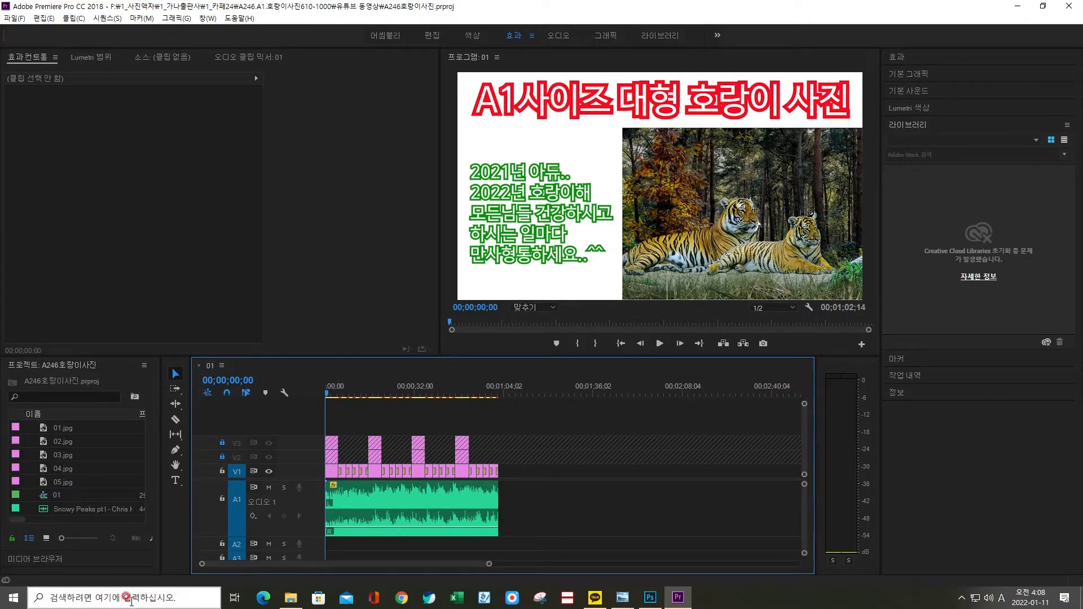
{"action": "left_click", "coordinate": [132, 598]}
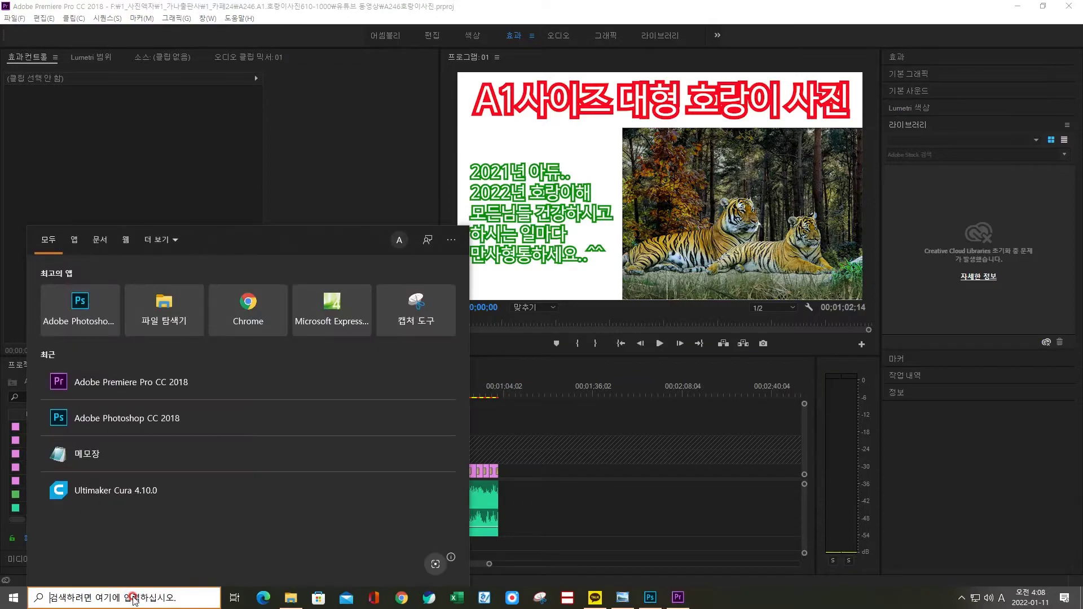
{"action": "key", "text": "super+Pause"}
{"action": "left_click", "coordinate": [319, 158]}
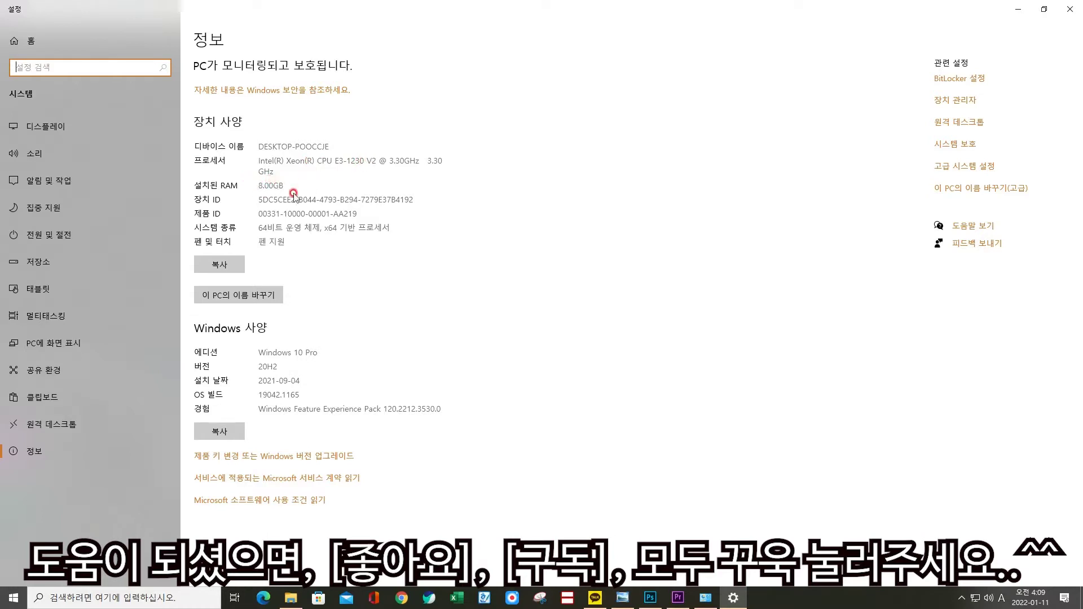
{"action": "left_click", "coordinate": [1070, 9]}
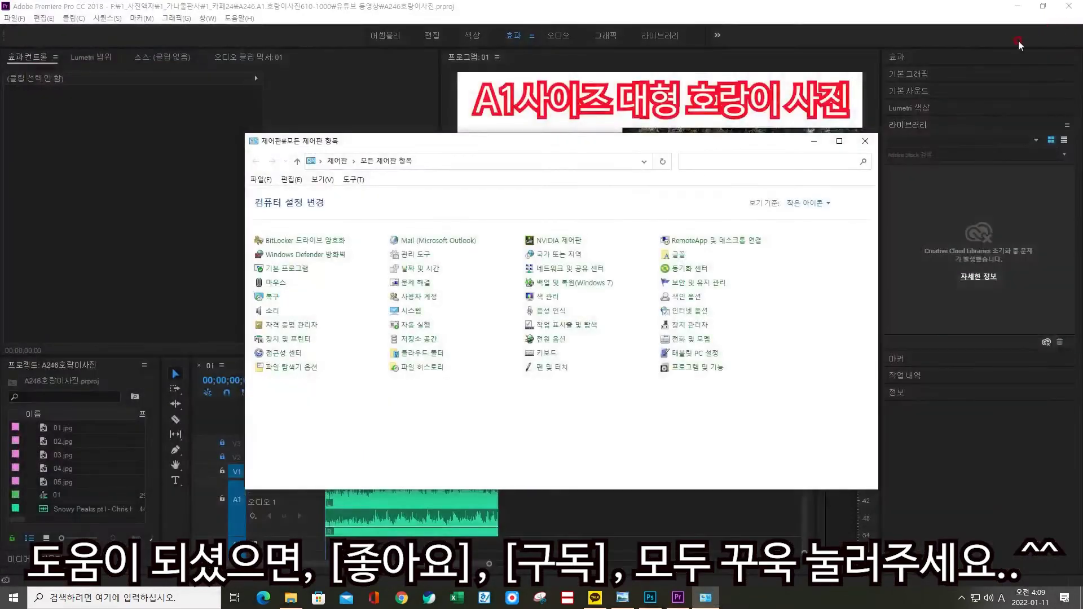
{"action": "left_click", "coordinate": [865, 141]}
{"action": "left_click_drag", "start_coordinate": [403, 402], "coordinate": [299, 402]}
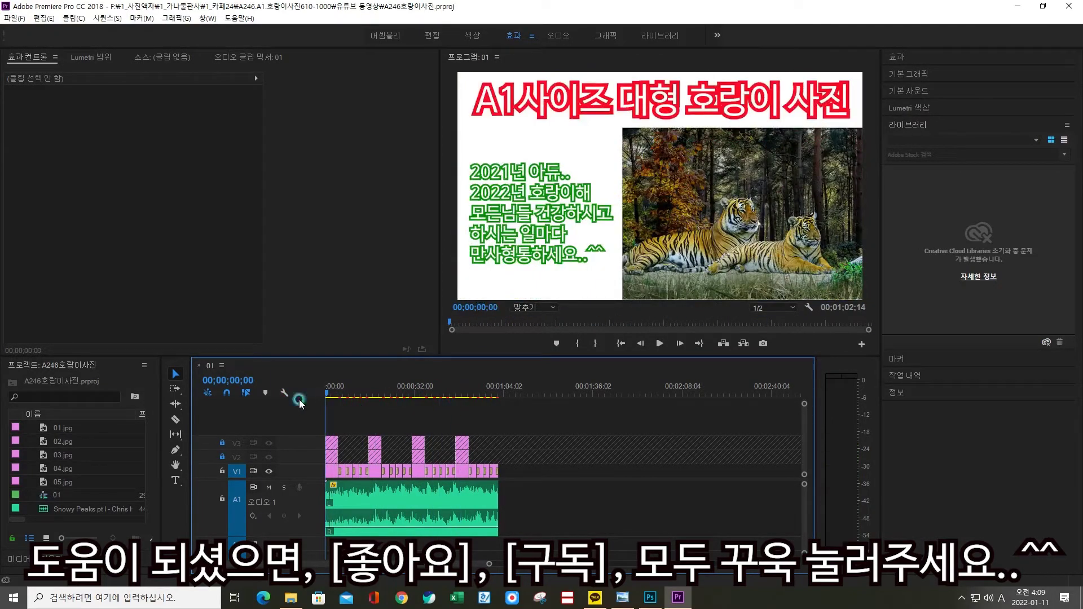
{"action": "right_click", "coordinate": [57, 428]}
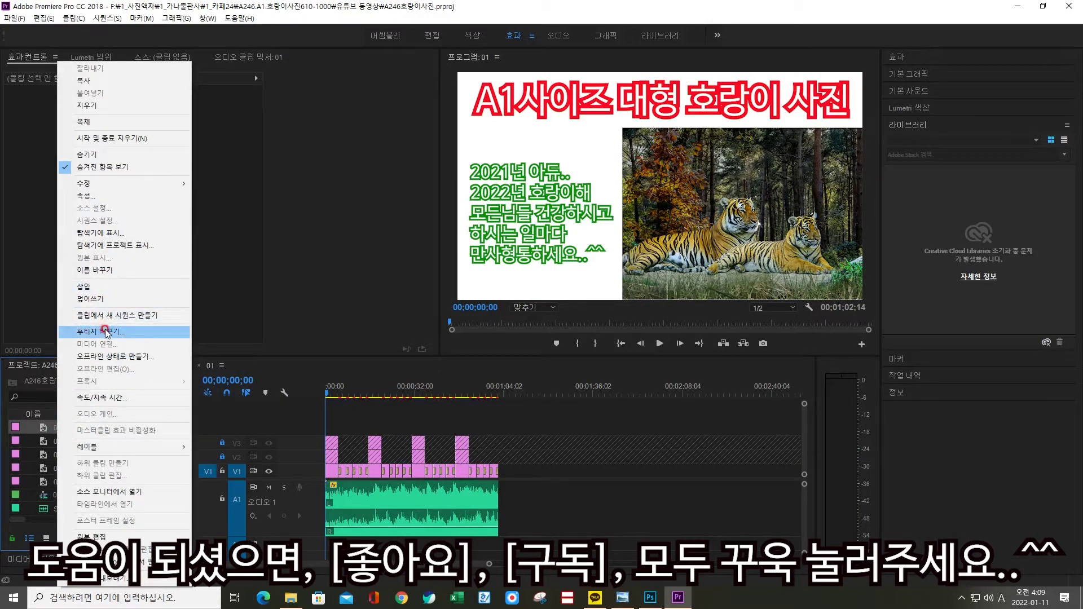
{"action": "left_click", "coordinate": [235, 364]}
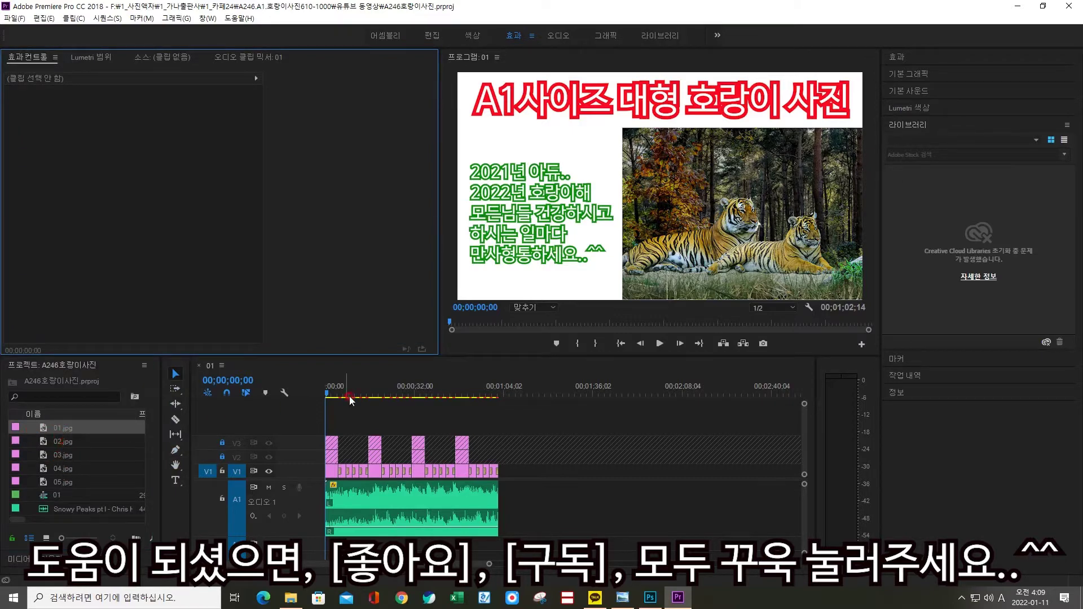
{"action": "left_click", "coordinate": [329, 393]}
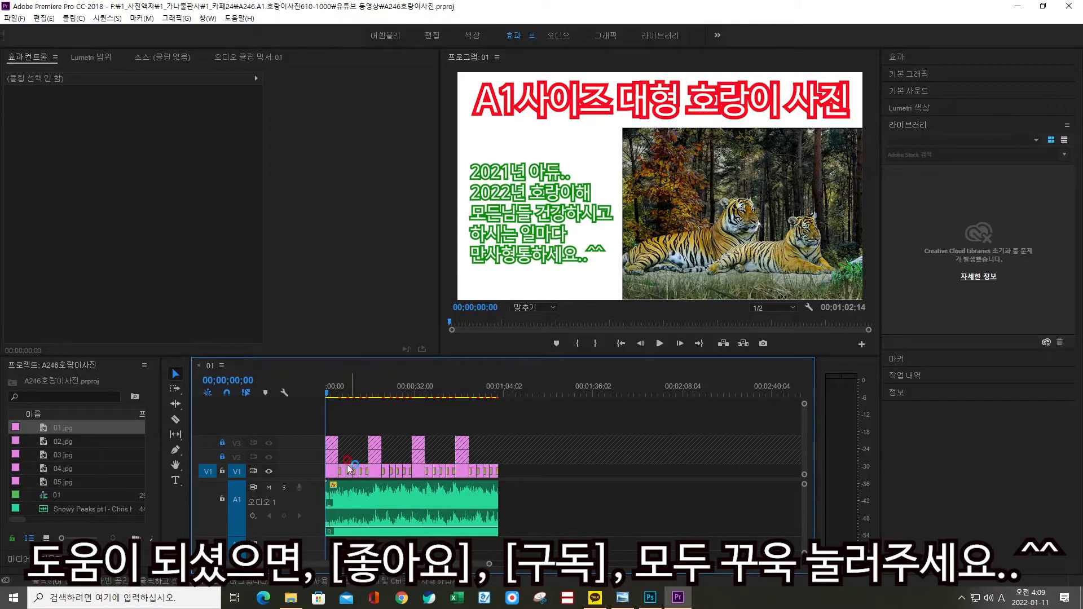
{"action": "mouse_move", "coordinate": [328, 394]}
{"action": "left_mouse_down"}
{"action": "mouse_move", "coordinate": [491, 384]}
{"action": "mouse_move", "coordinate": [308, 393]}
{"action": "left_mouse_up"}
{"action": "left_click", "coordinate": [327, 392]}
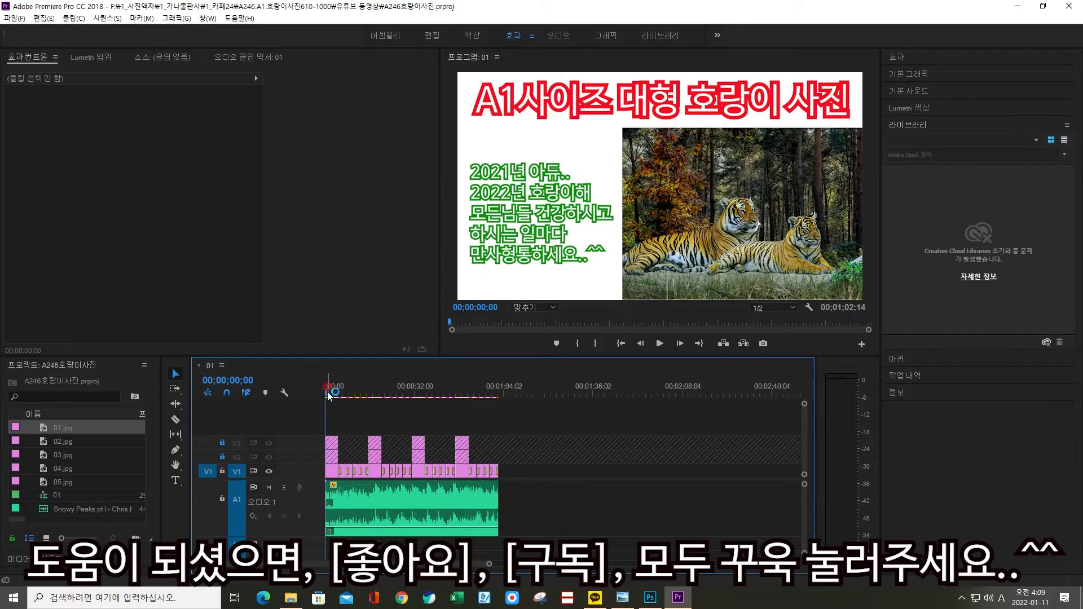
{"action": "mouse_move", "coordinate": [328, 393]}
{"action": "left_mouse_down"}
{"action": "mouse_move", "coordinate": [438, 393]}
{"action": "mouse_move", "coordinate": [316, 393]}
{"action": "left_mouse_up"}
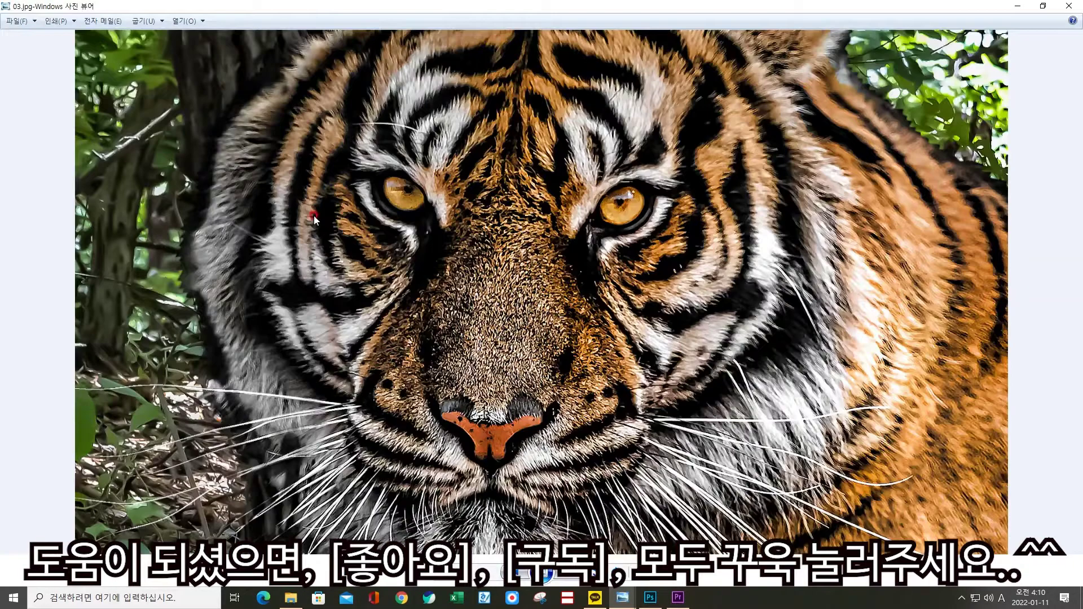
Look through the tiger photos in Windows Photo Viewer, ending on 02.jpg.
{"action": "scroll", "coordinate": [314, 215], "scroll_direction": "up", "scroll_amount": 3}
{"action": "key", "text": "Right"}
{"action": "key", "text": "Right"}
{"action": "key", "text": "Right"}
{"action": "scroll", "coordinate": [422, 374], "scroll_direction": "up", "scroll_amount": 3}
{"action": "scroll", "coordinate": [423, 375], "scroll_direction": "up", "scroll_amount": 2}
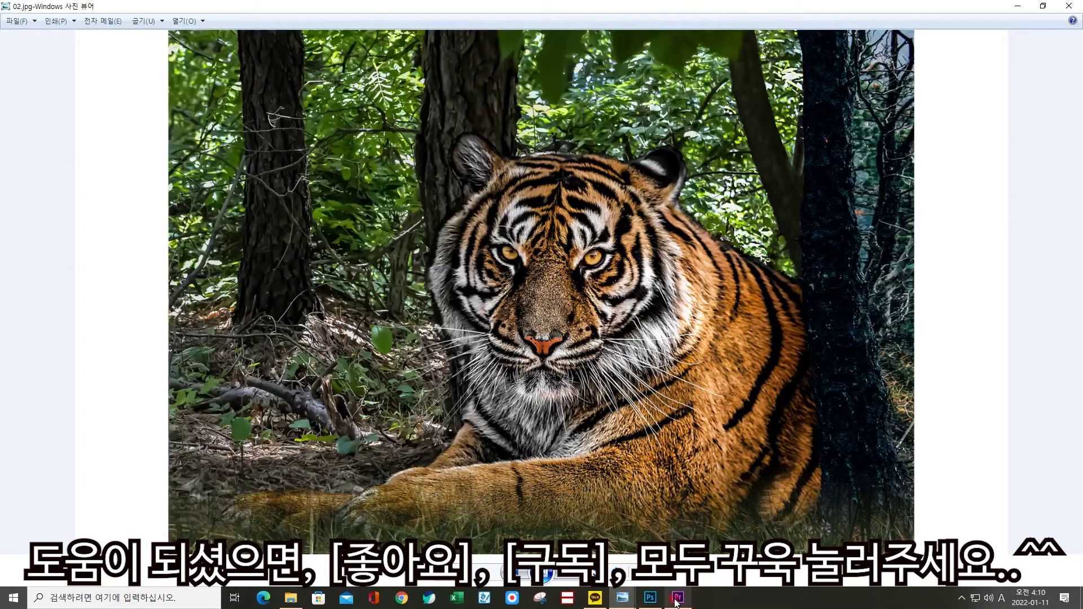
Switch to File Explorer and examine the photos and project file in the A243 tiger video folder.
{"action": "left_click", "coordinate": [678, 601]}
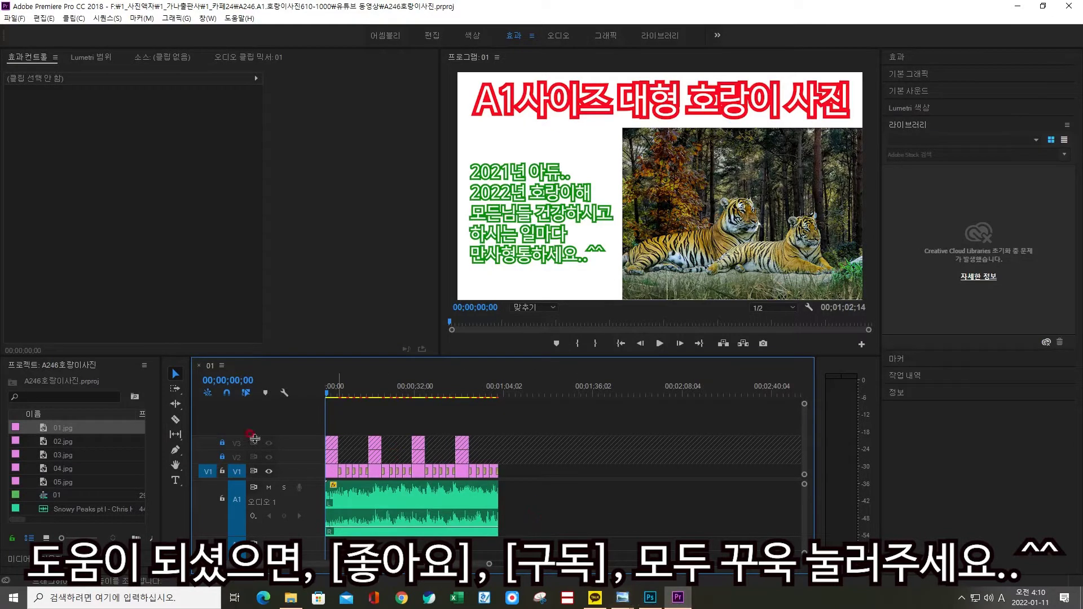
{"action": "left_click", "coordinate": [293, 601]}
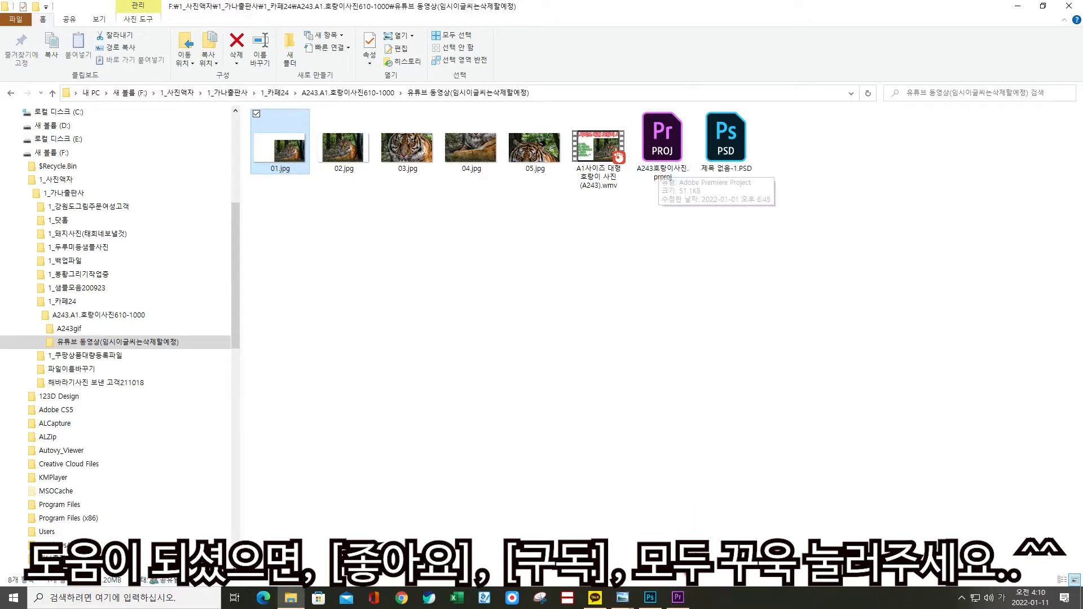
{"action": "double_click", "coordinate": [650, 170]}
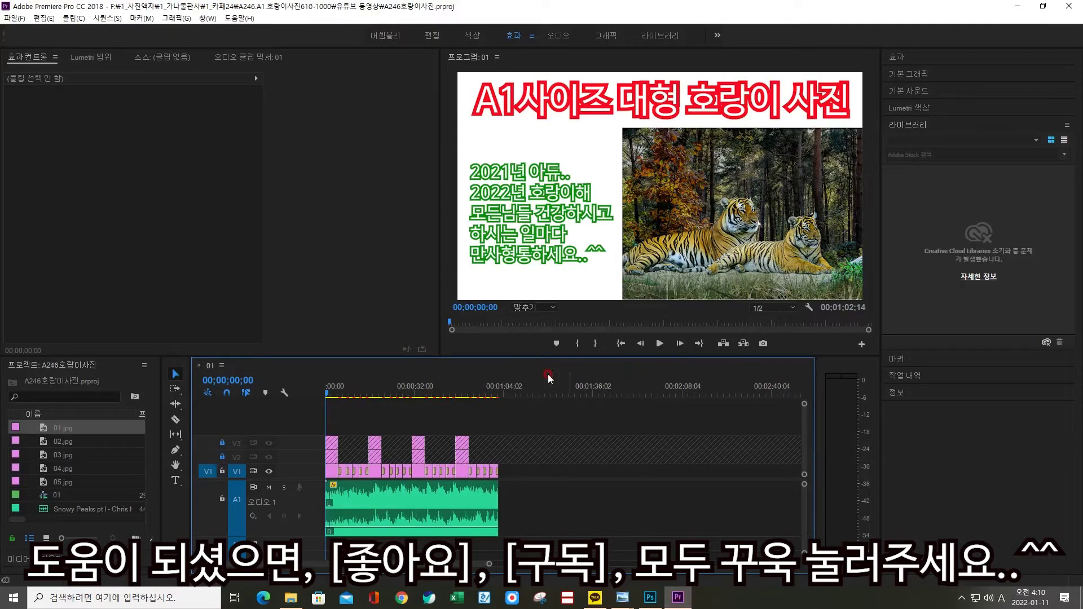
Scrub sequence 01 to about 30 seconds and compare its replaced photos with 02.jpg in Windows Photo Viewer.
{"action": "left_click_drag", "start_coordinate": [333, 391], "coordinate": [412, 391]}
{"action": "left_click", "coordinate": [623, 597]}
{"action": "left_click", "coordinate": [648, 528]}
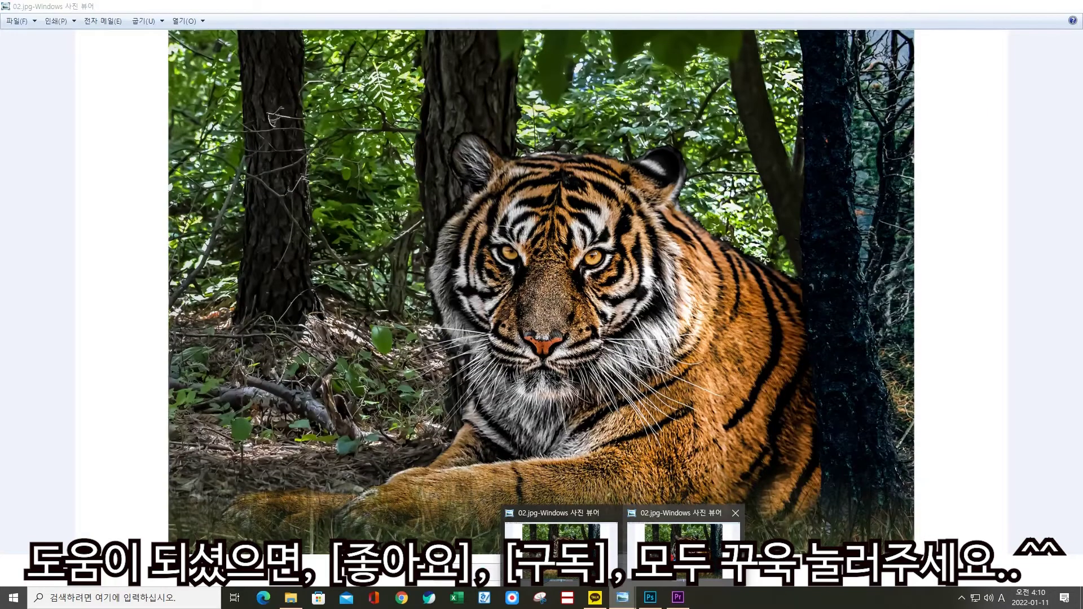
{"action": "left_click", "coordinate": [678, 599]}
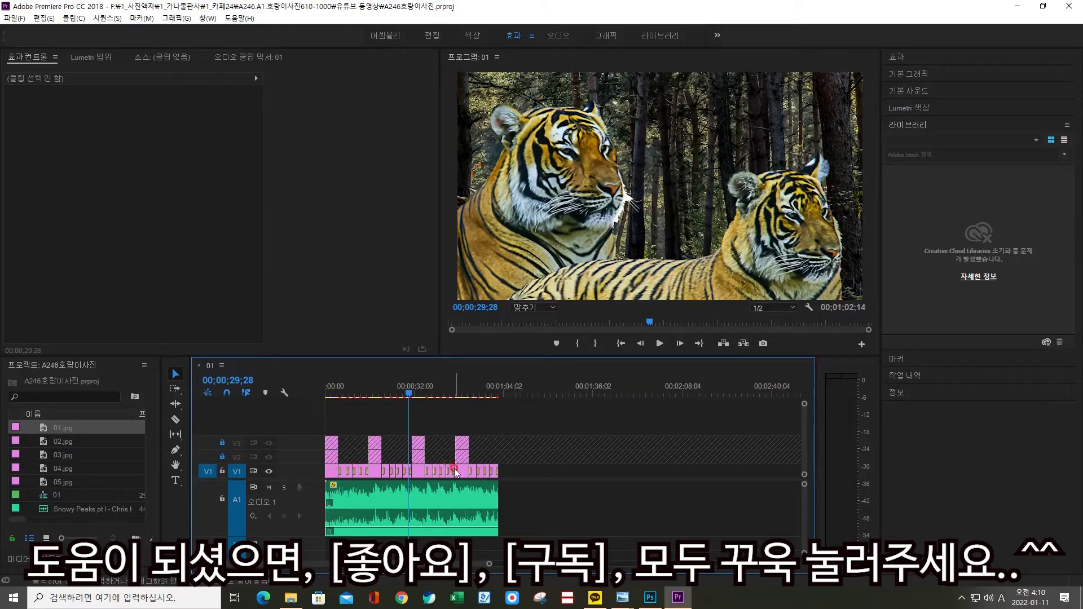
Return the playhead to the start of sequence 01.
{"action": "right_click", "coordinate": [56, 431]}
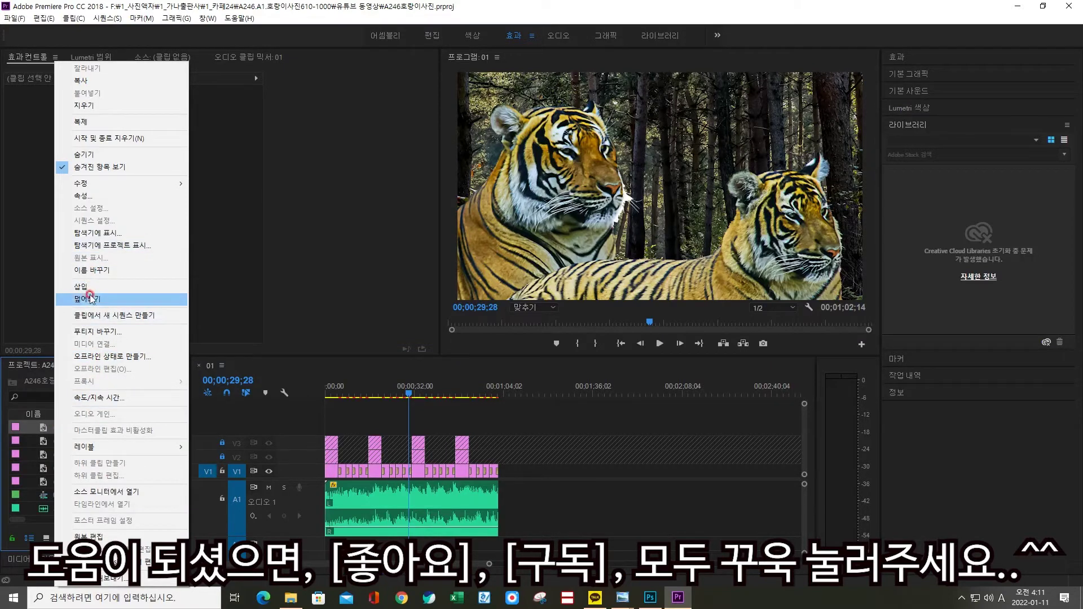
{"action": "left_click", "coordinate": [235, 364]}
{"action": "left_click", "coordinate": [409, 397]}
{"action": "left_click_drag", "start_coordinate": [411, 397], "coordinate": [300, 400]}
{"action": "left_click", "coordinate": [328, 396]}
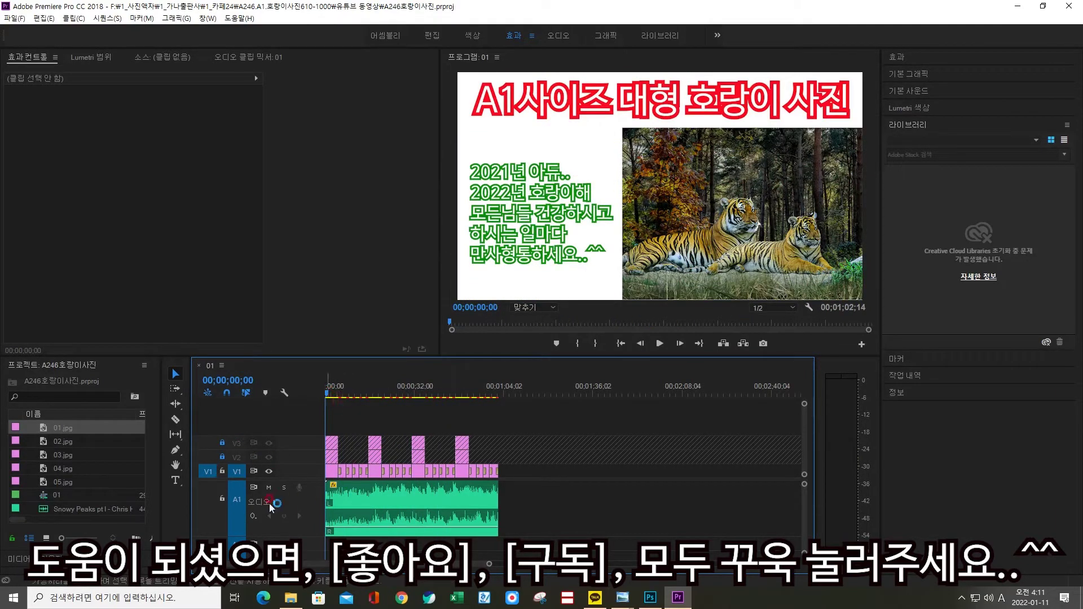
{"action": "left_click", "coordinate": [69, 443]}
{"action": "left_click", "coordinate": [81, 461]}
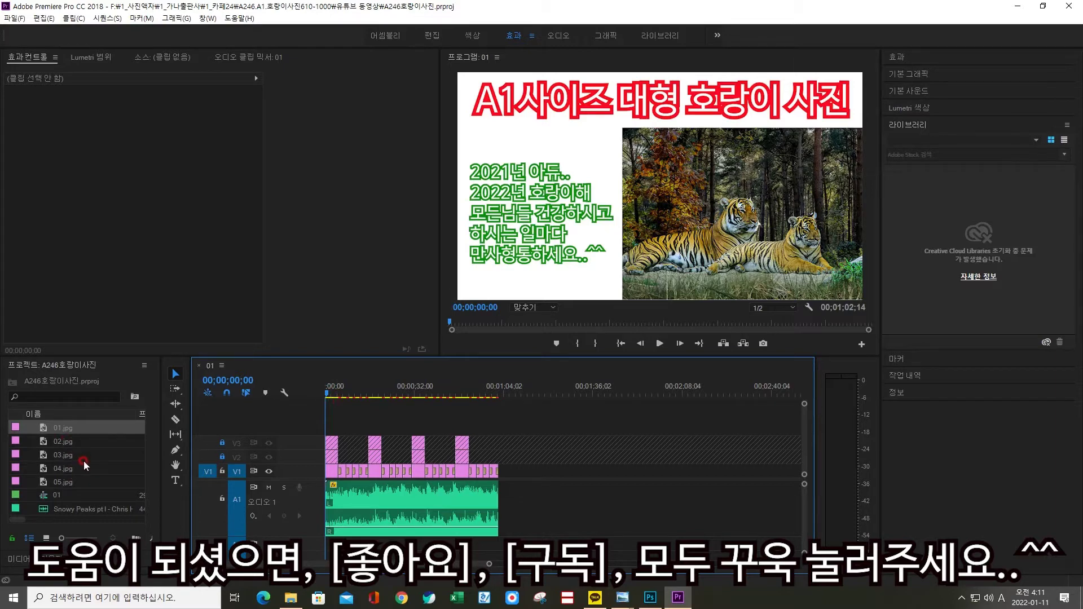
{"action": "left_click", "coordinate": [122, 447]}
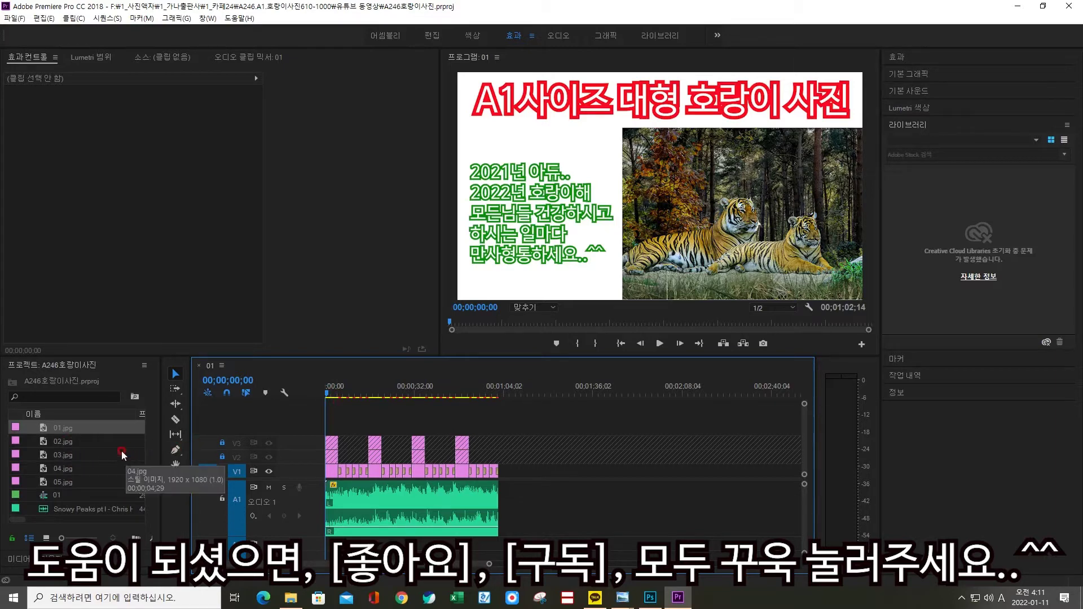
{"action": "left_click", "coordinate": [328, 391]}
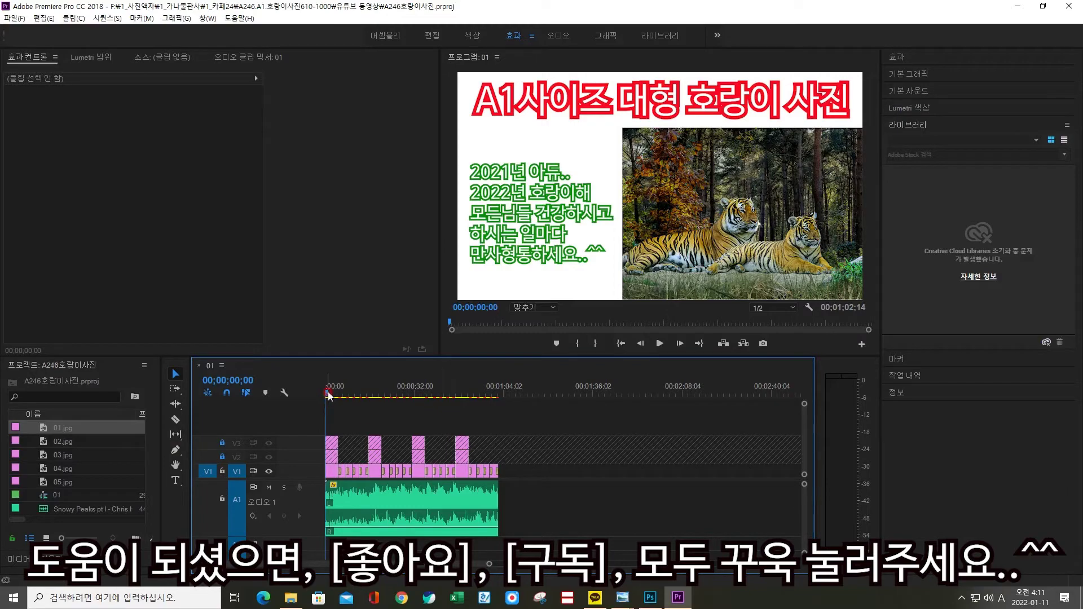
{"action": "left_click_drag", "start_coordinate": [328, 395], "coordinate": [299, 407]}
{"action": "left_click", "coordinate": [442, 395]}
{"action": "left_click", "coordinate": [453, 472]}
Switch to Chrome and open the website 가나출판사.kr.
{"action": "left_click", "coordinate": [623, 598]}
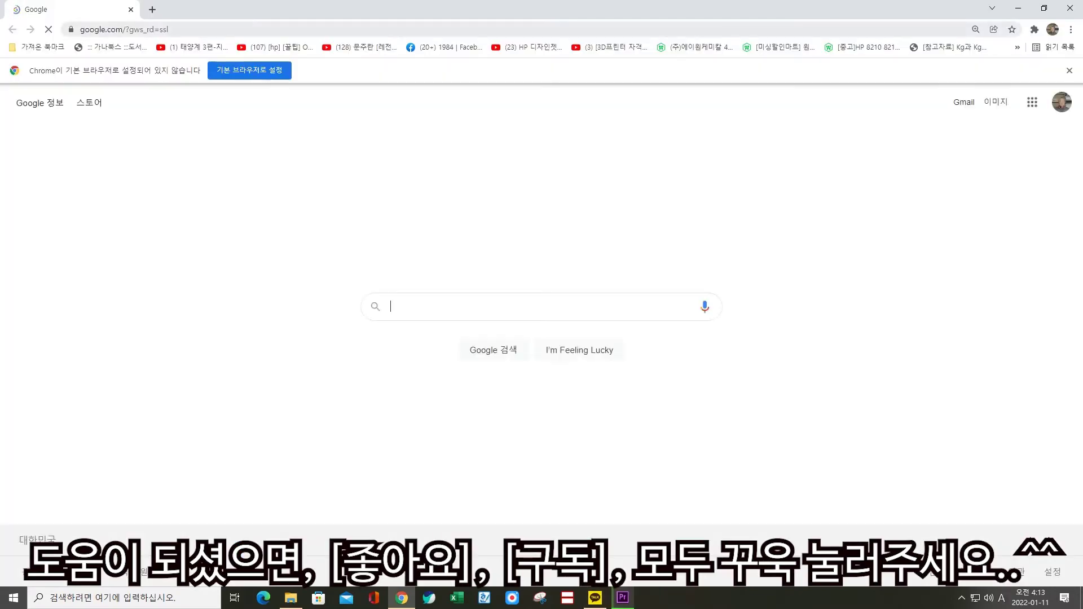
{"action": "key", "text": "ctrl+l"}
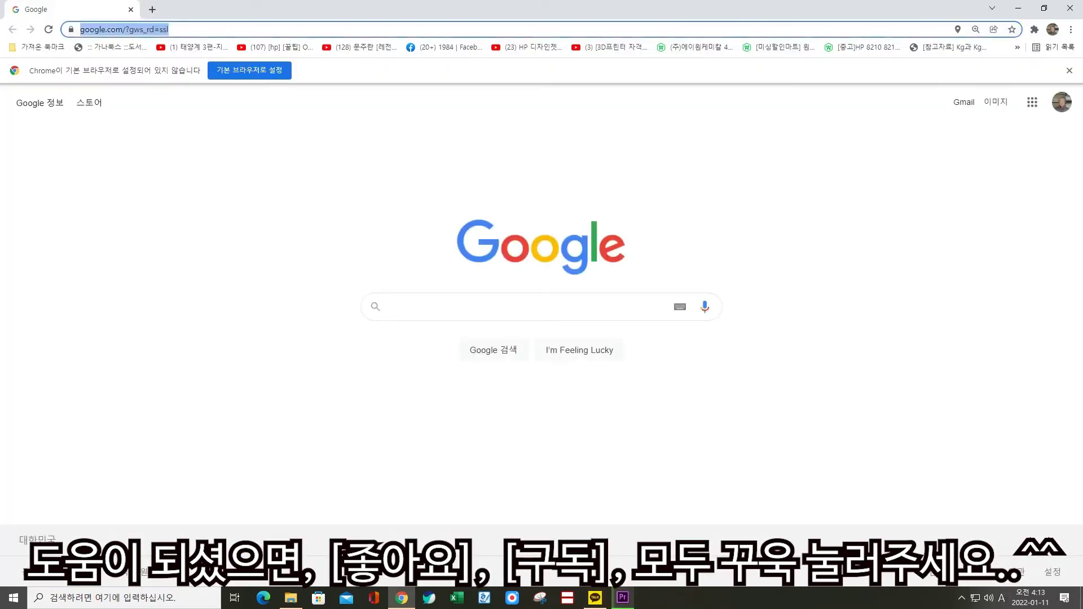
{"action": "type", "text": "가"}
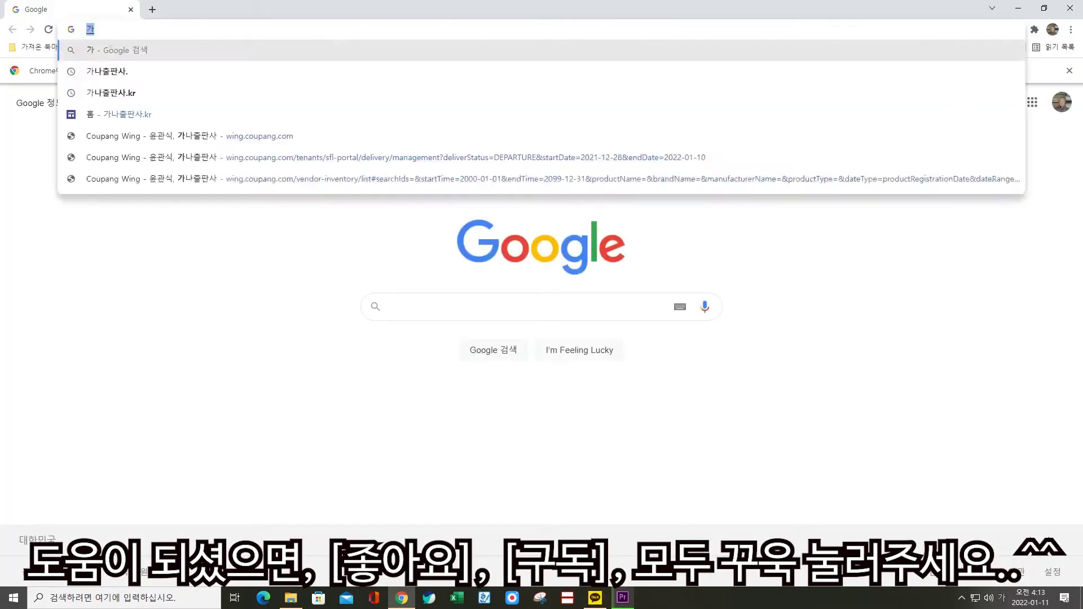
{"action": "type", "text": "나출판사."}
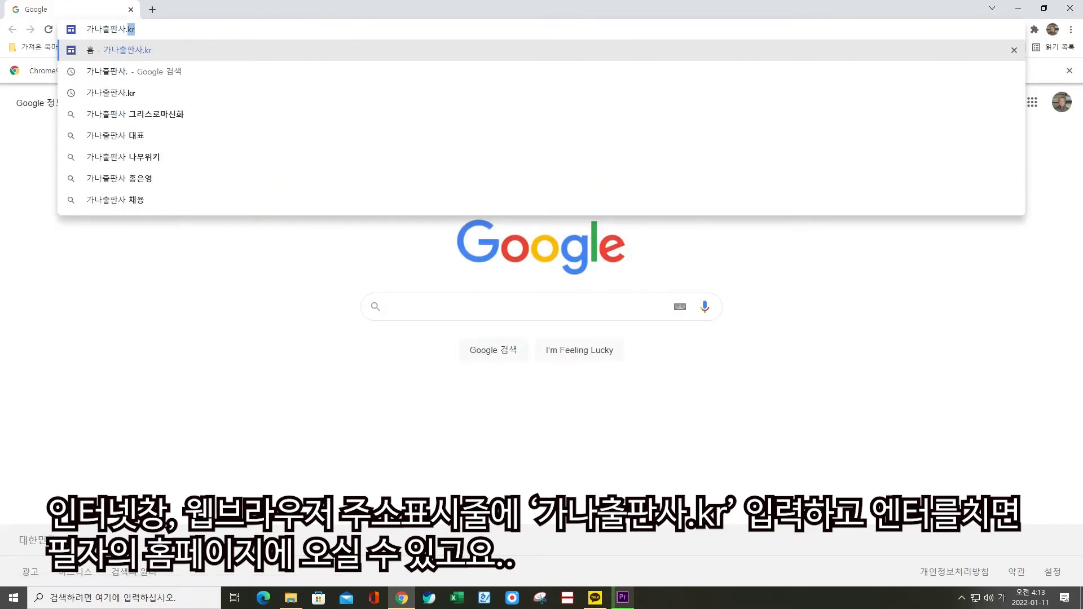
{"action": "key", "text": "Return"}
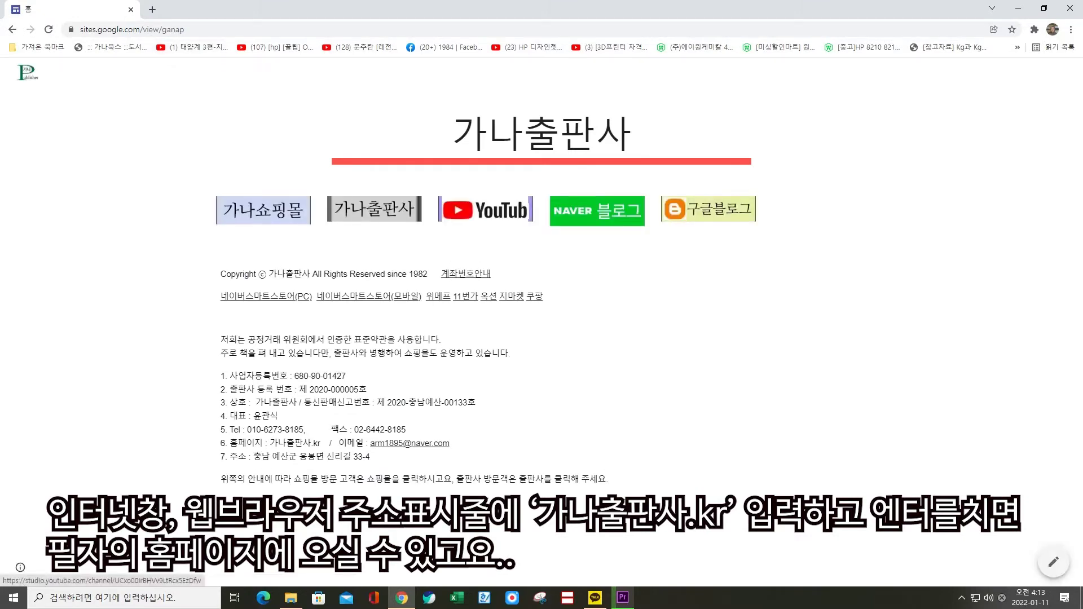
Open YouTube Studio from the publisher's home page and search the channel for 호랑이.
{"action": "left_click", "coordinate": [485, 210]}
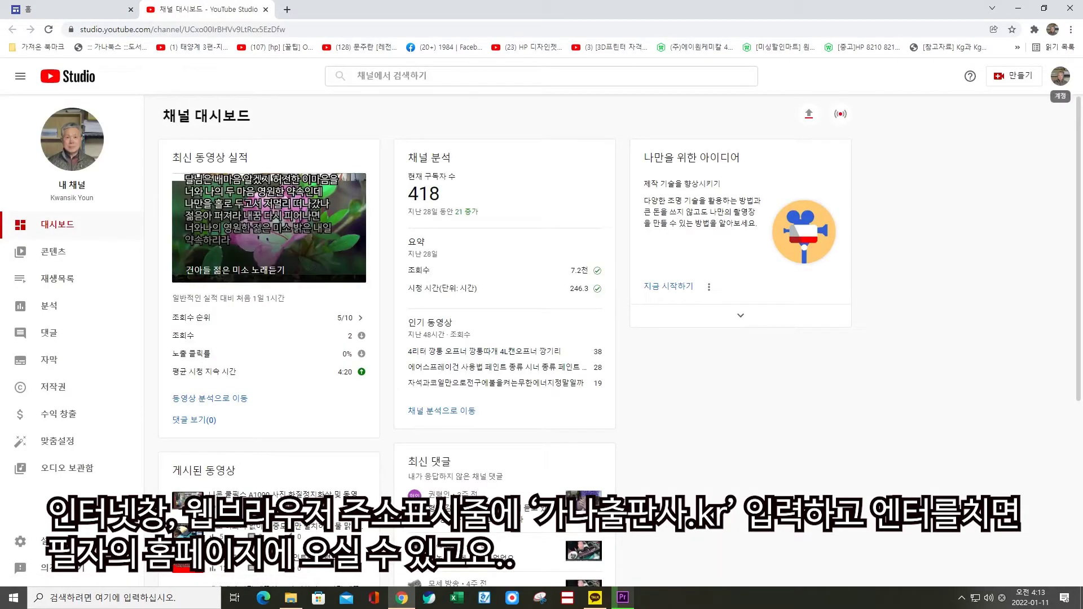
{"action": "left_click", "coordinate": [1060, 76]}
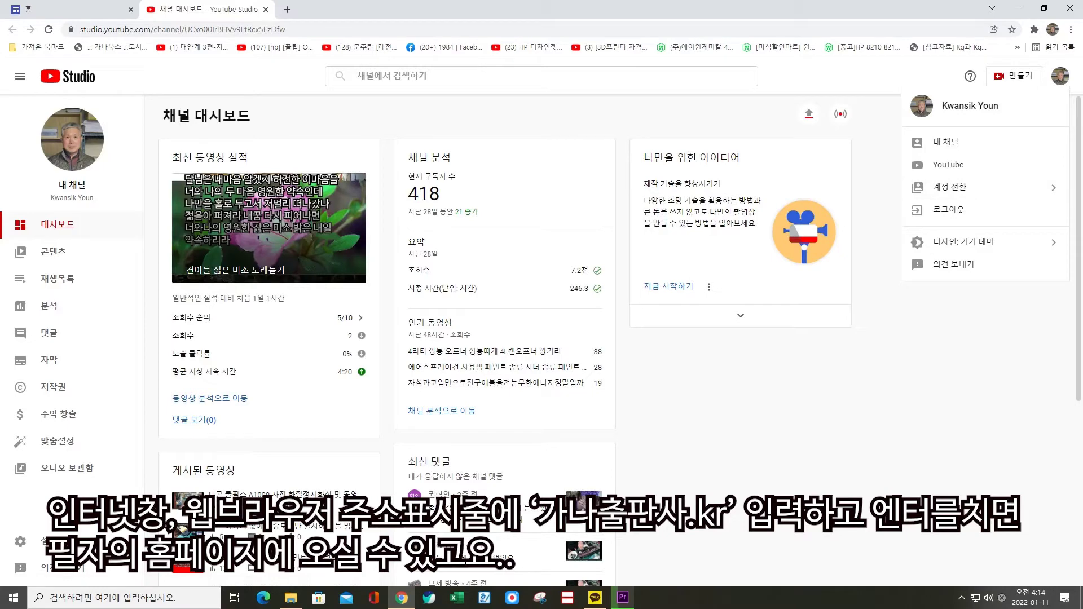
{"action": "left_click", "coordinate": [393, 75]}
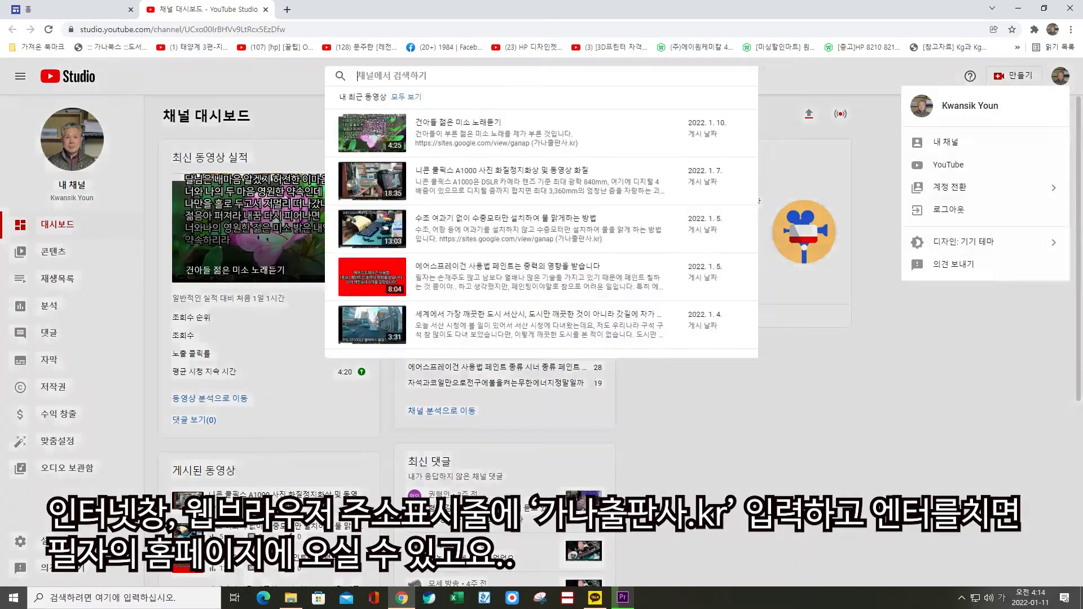
{"action": "left_click", "coordinate": [1060, 76]}
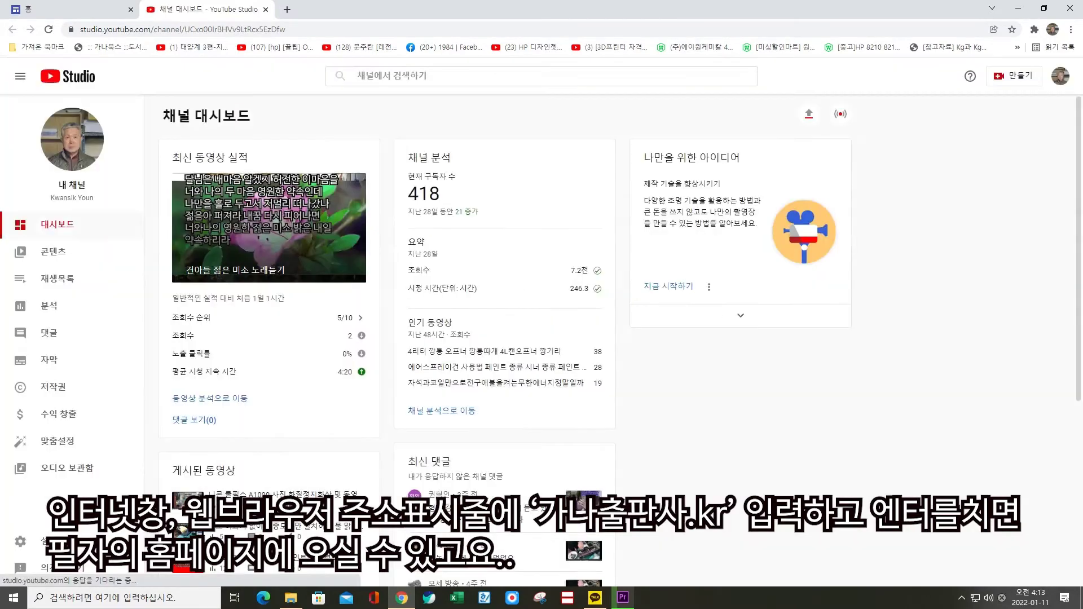
{"action": "left_click", "coordinate": [1061, 76]}
{"action": "left_click", "coordinate": [392, 76]}
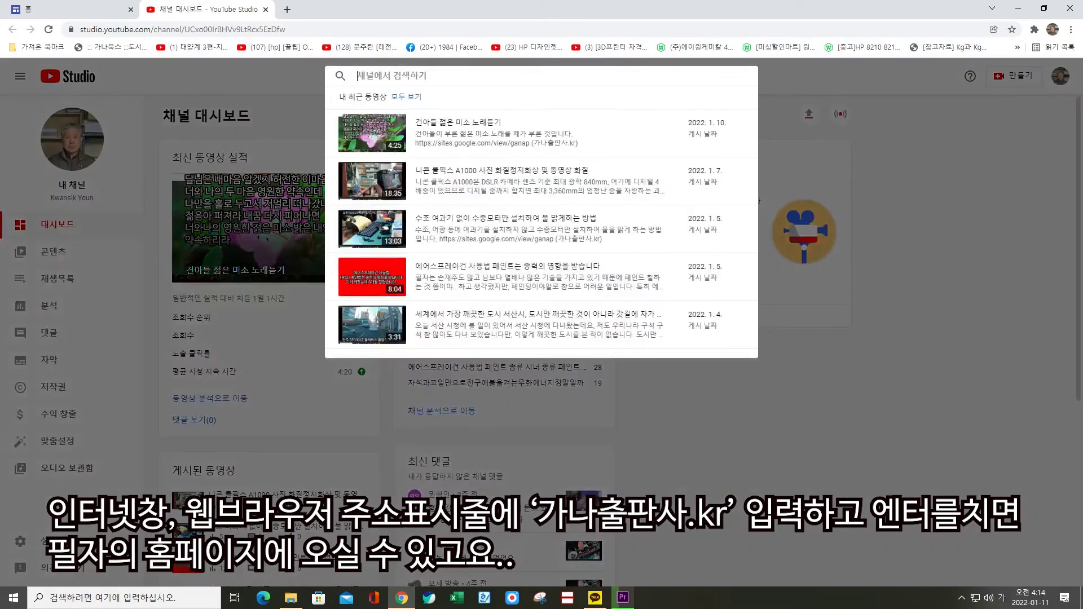
{"action": "type", "text": "호랑이"}
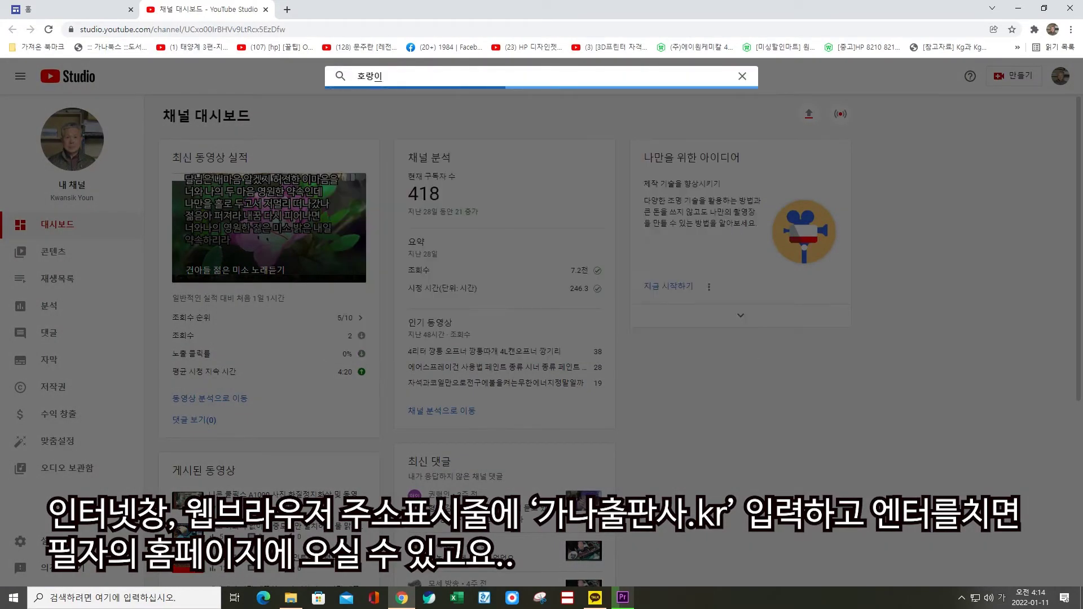
{"action": "key", "text": "Return"}
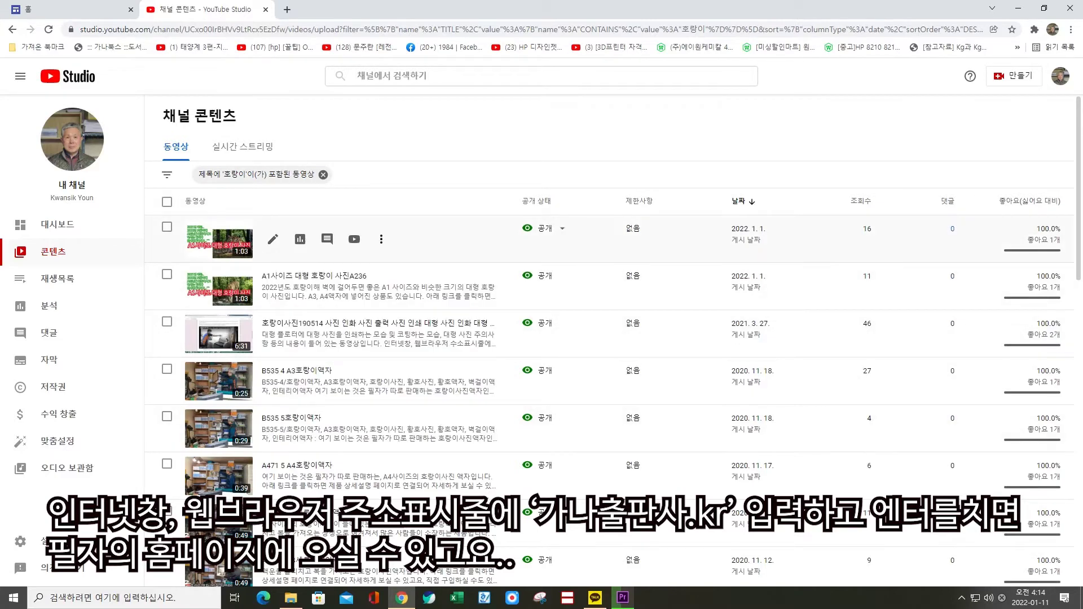
View the newest matching tiger video on YouTube, close it and return to the publisher's home page.
{"action": "left_click", "coordinate": [354, 240]}
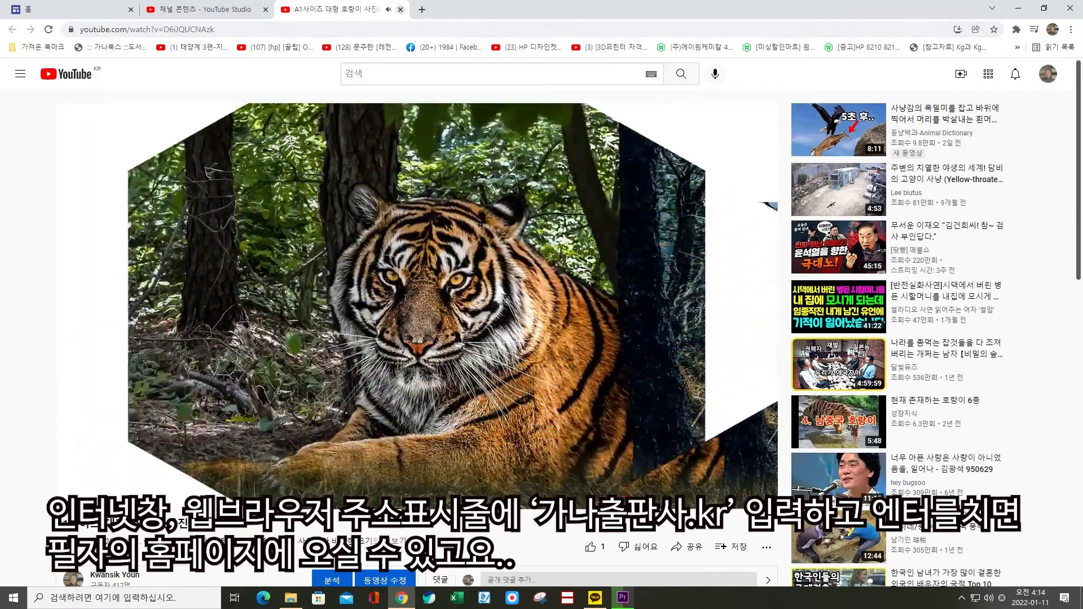
{"action": "key", "text": "ctrl+w"}
{"action": "key", "text": "ctrl+1"}
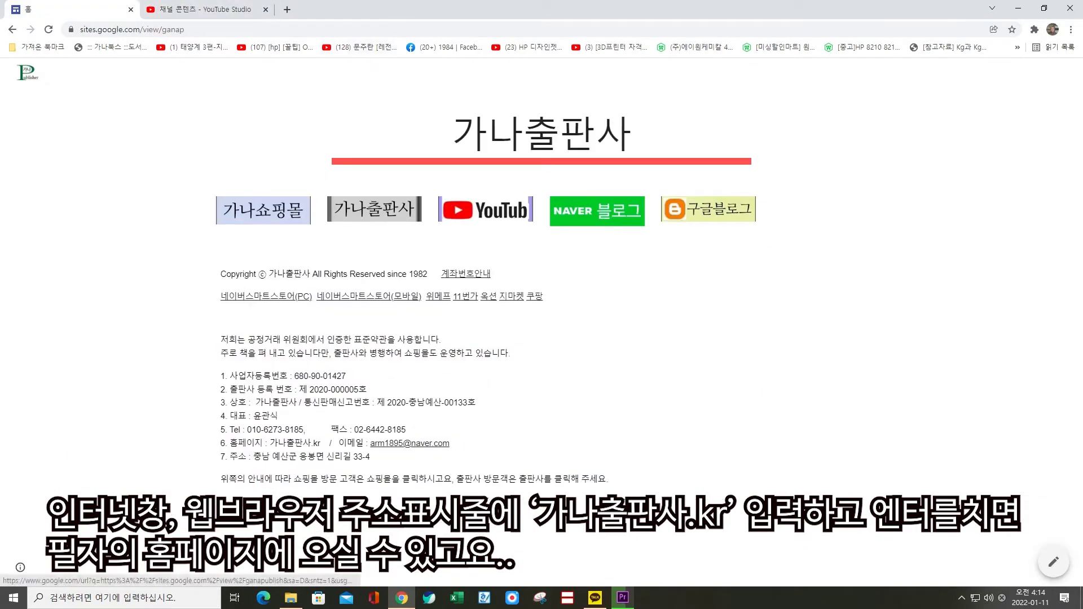
Open the 가나출판사 book catalogue and the store page for the book 유튜브 동영상 편집 및 촬영.
{"action": "left_click", "coordinate": [374, 210]}
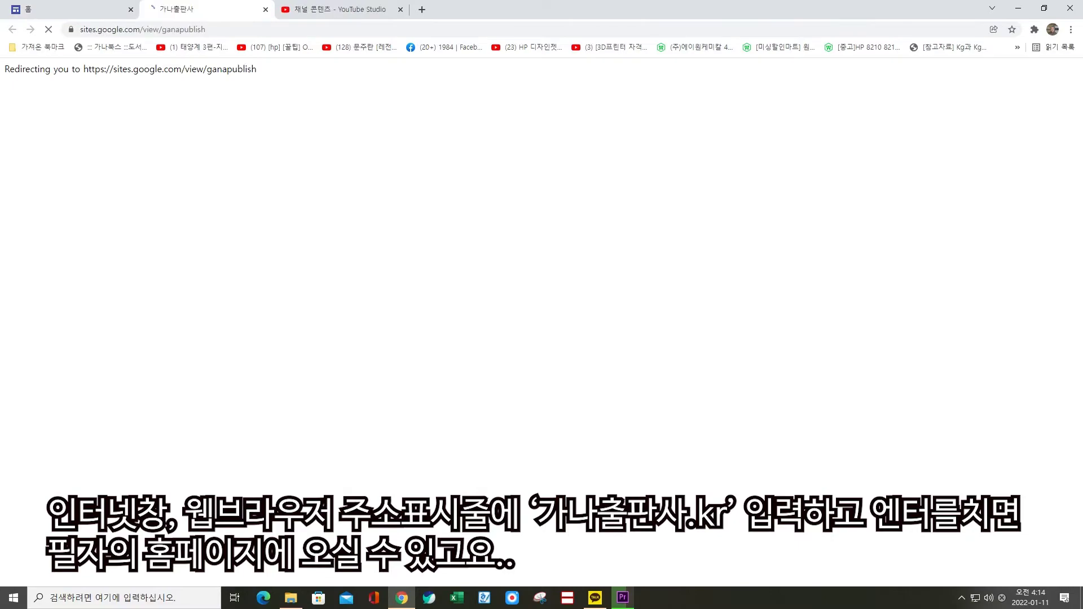
{"action": "scroll", "coordinate": [539, 338], "scroll_direction": "down", "scroll_amount": 10}
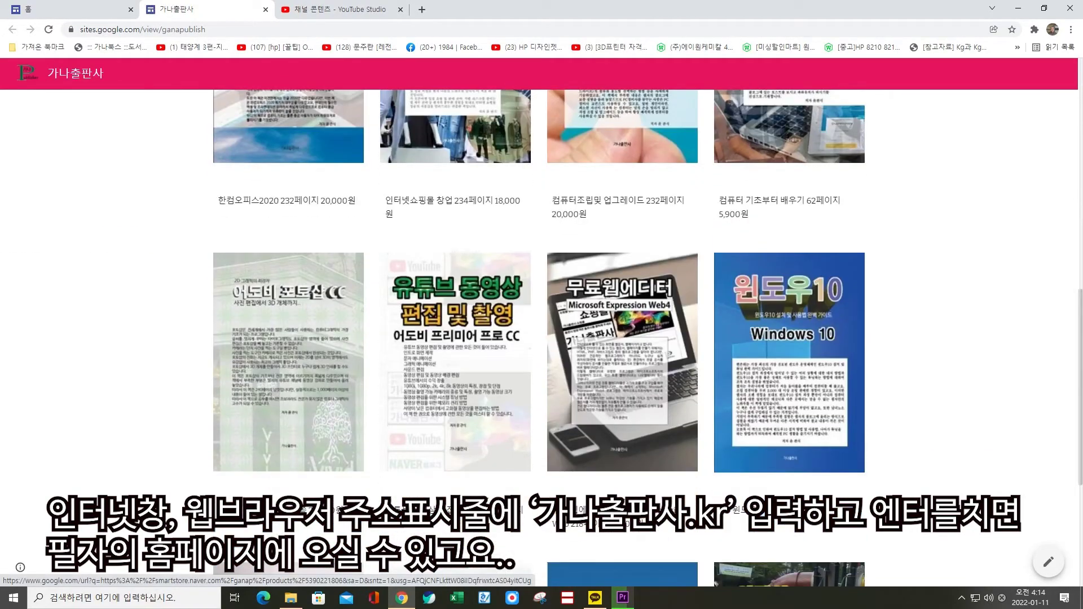
{"action": "left_click", "coordinate": [455, 361]}
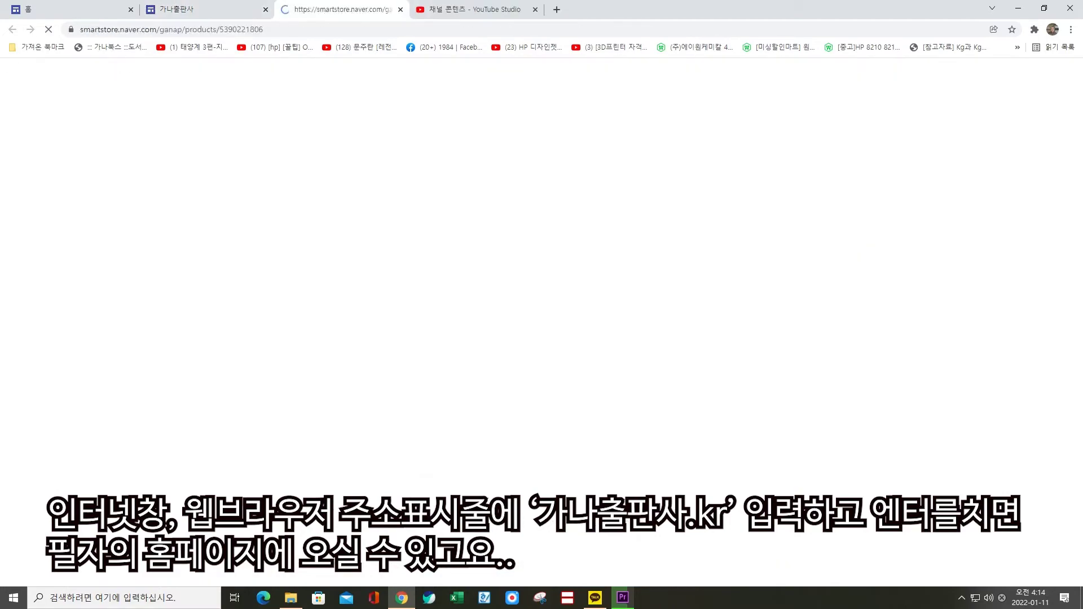
Examine the book's product details, cover and table of contents on its store page.
{"action": "scroll", "coordinate": [541, 322], "scroll_direction": "down", "scroll_amount": 10}
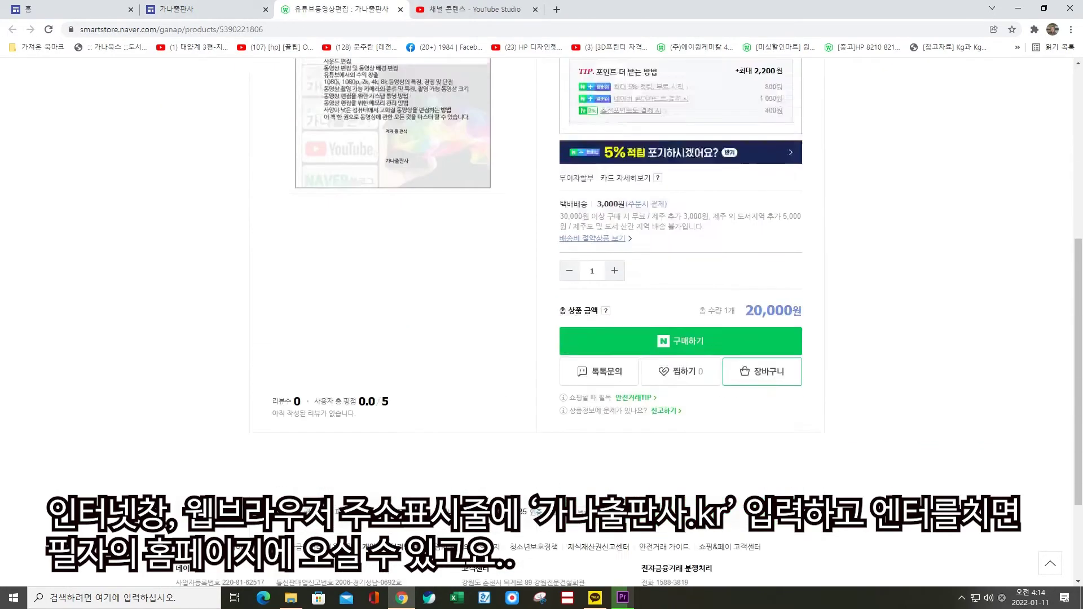
{"action": "scroll", "coordinate": [541, 321], "scroll_direction": "down", "scroll_amount": 15}
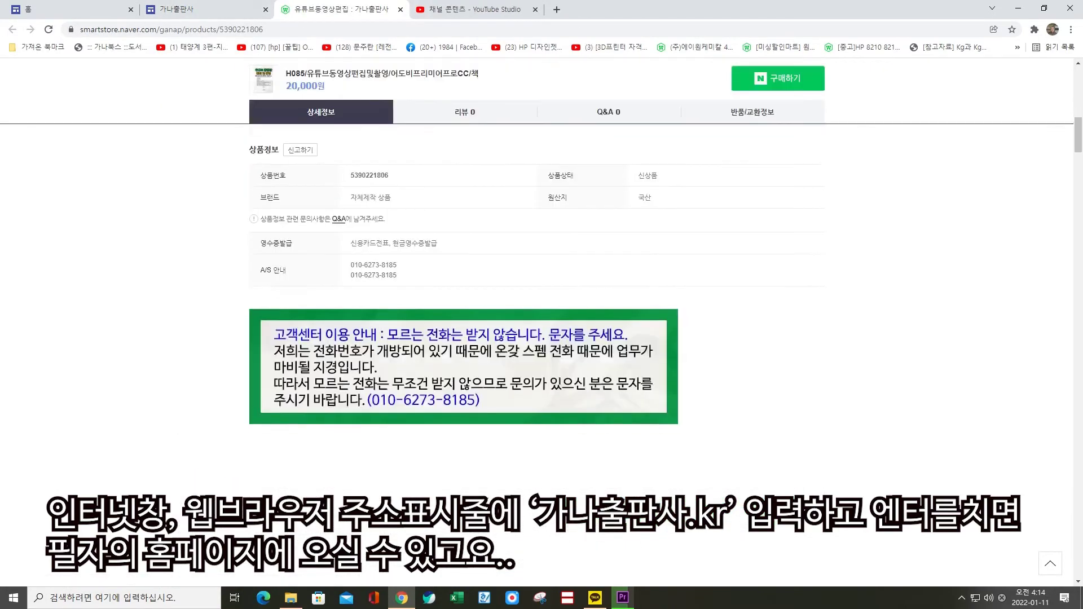
{"action": "scroll", "coordinate": [463, 356], "scroll_direction": "down", "scroll_amount": 12}
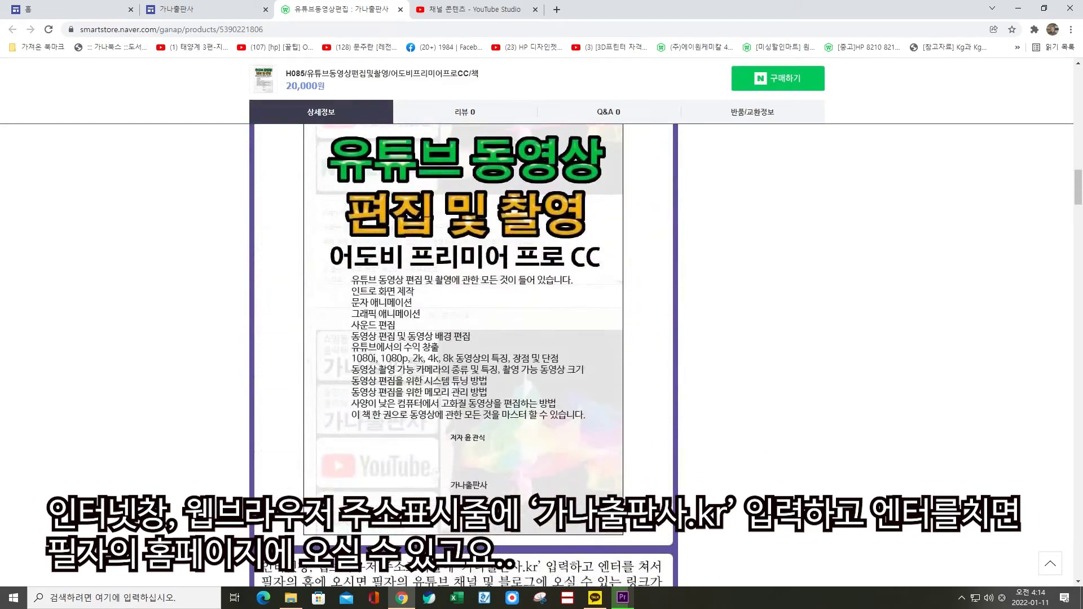
{"action": "scroll", "coordinate": [463, 356], "scroll_direction": "down", "scroll_amount": 3}
{"action": "scroll", "coordinate": [464, 355], "scroll_direction": "up", "scroll_amount": 2}
{"action": "scroll", "coordinate": [464, 355], "scroll_direction": "up", "scroll_amount": 1}
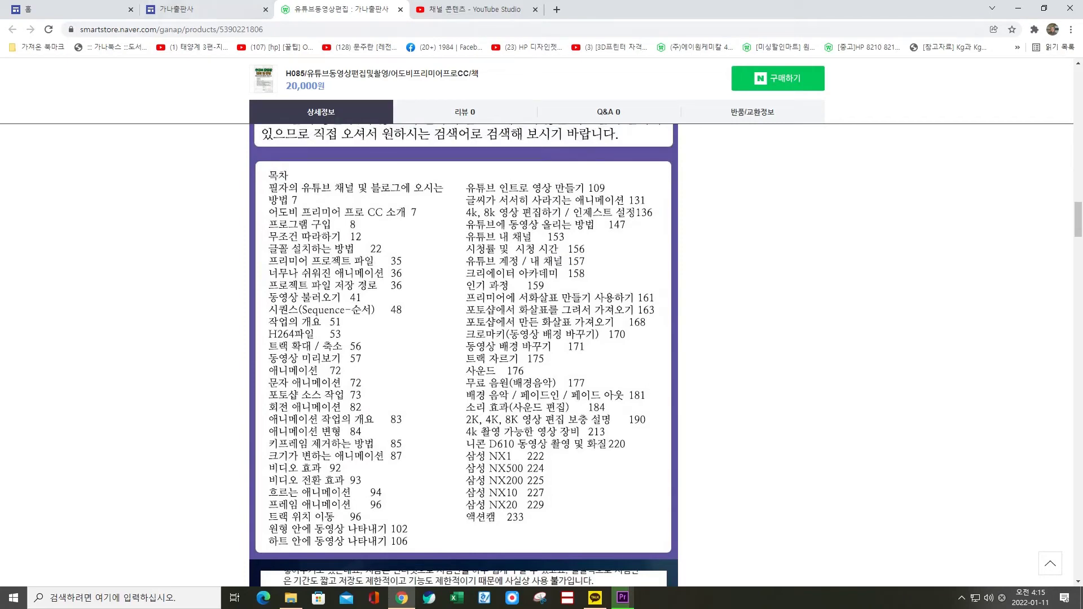
Return to the 가나출판사 catalogue and look through the listed books.
{"action": "key", "text": "ctrl+shift+Tab"}
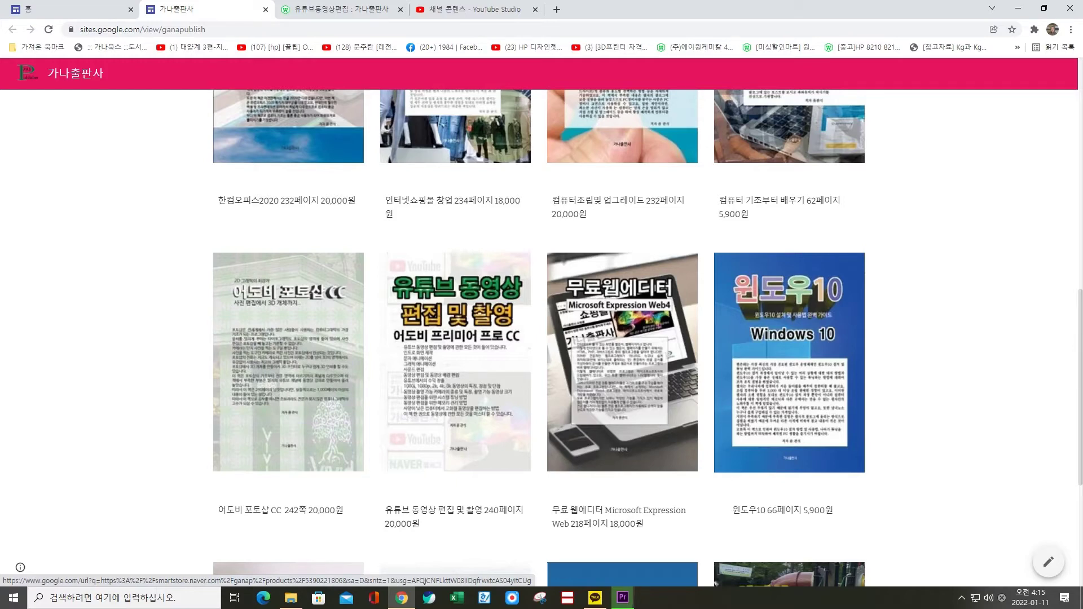
{"action": "scroll", "coordinate": [539, 339], "scroll_direction": "up", "scroll_amount": 1}
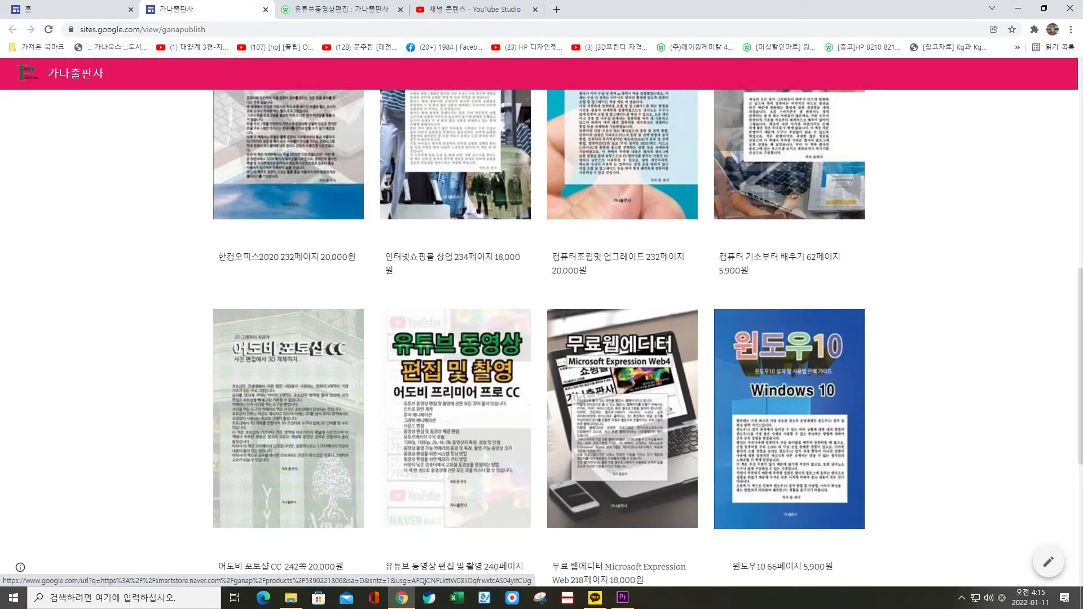
{"action": "scroll", "coordinate": [622, 395], "scroll_direction": "down", "scroll_amount": 1}
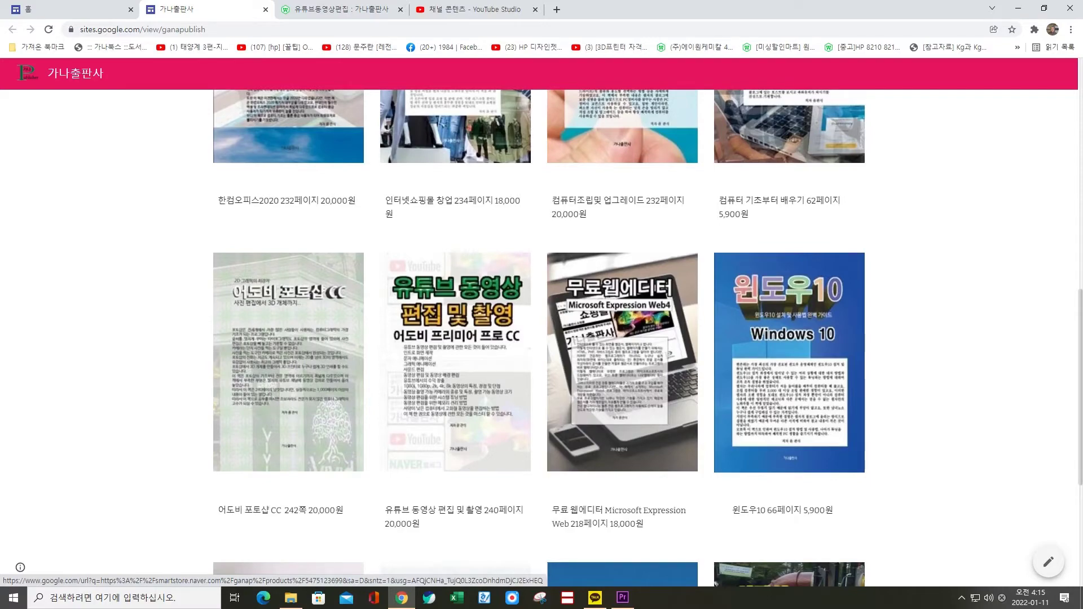
{"action": "scroll", "coordinate": [622, 395], "scroll_direction": "up", "scroll_amount": 10}
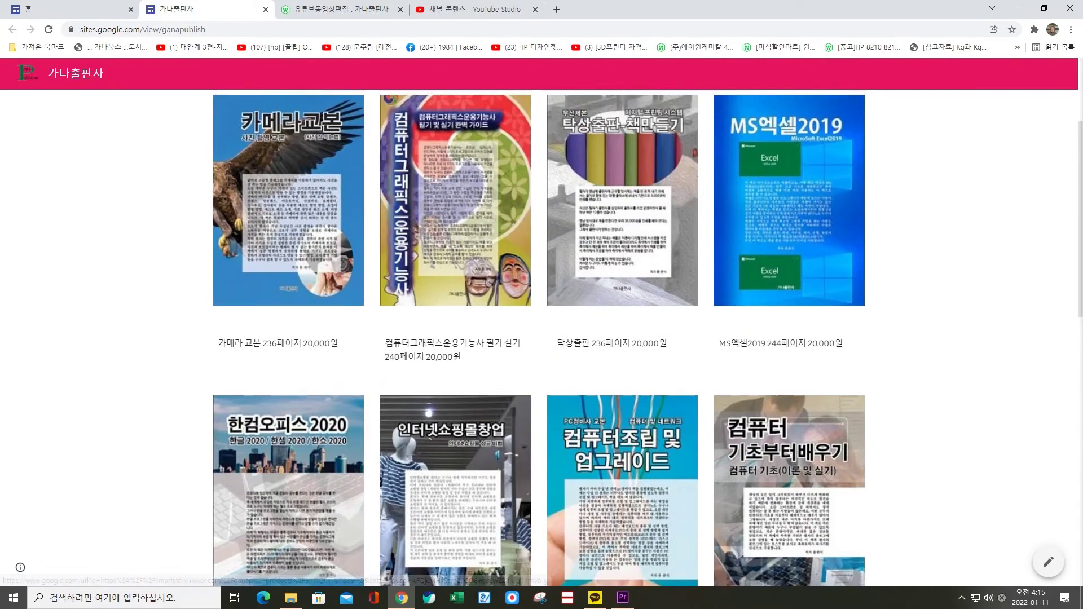
{"action": "scroll", "coordinate": [622, 395], "scroll_direction": "down", "scroll_amount": 2}
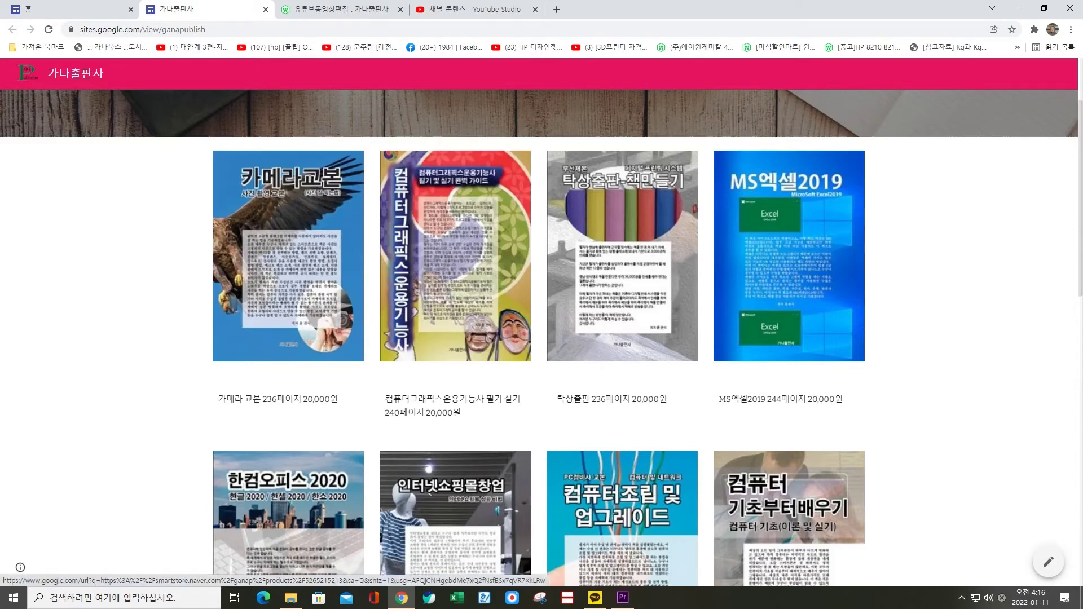
{"action": "scroll", "coordinate": [542, 339], "scroll_direction": "down", "scroll_amount": 10}
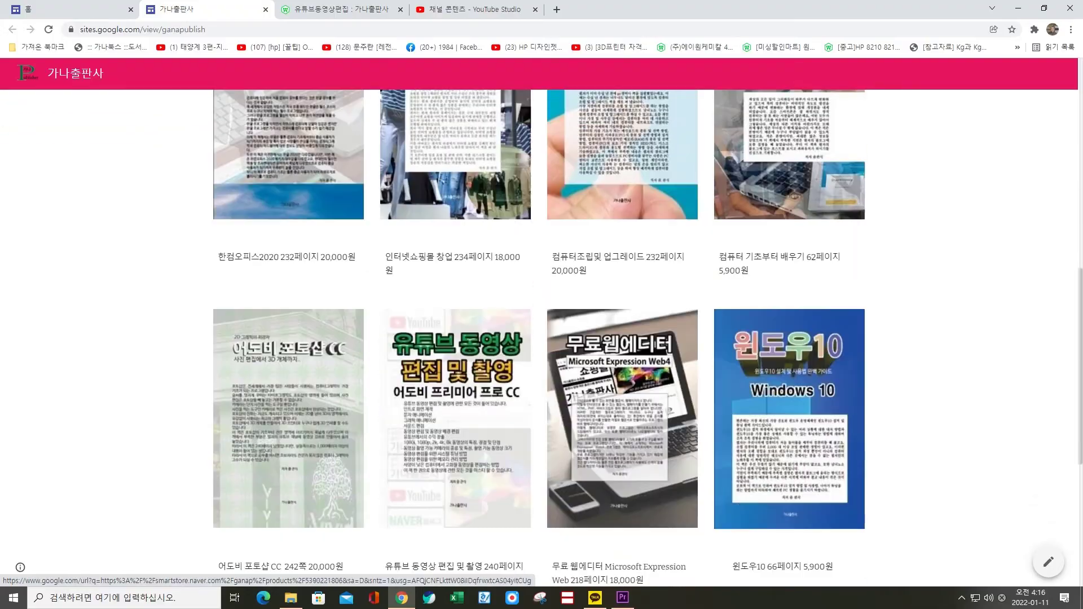
Switch to File Explorer, play A1사이즈 대형 호랑이 사진(A246).wmv in GOM Player, close it and decline the player's update.
{"action": "left_click", "coordinate": [622, 597]}
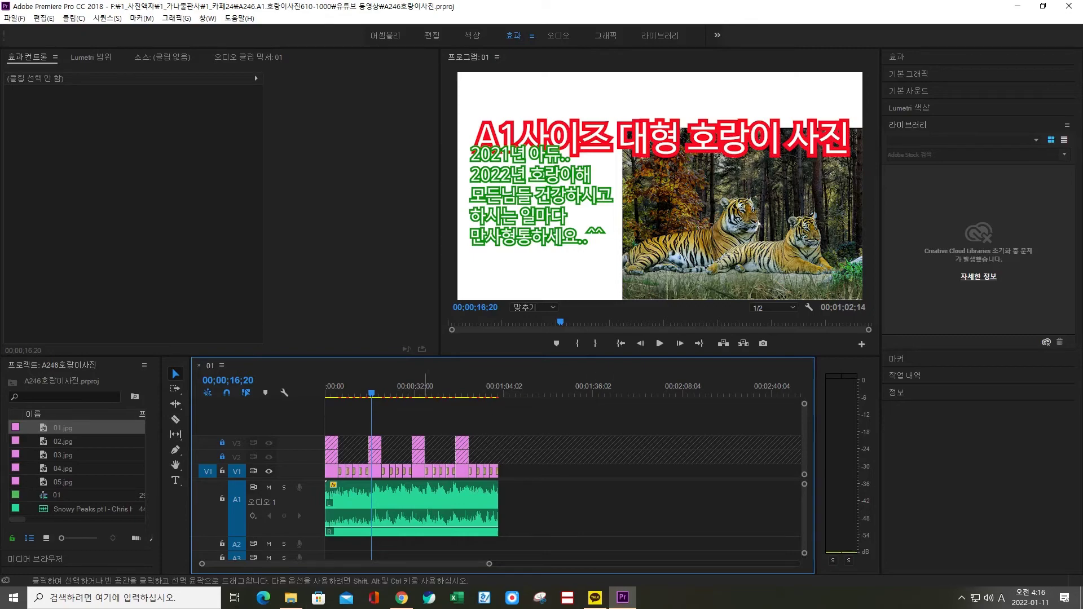
{"action": "left_click", "coordinate": [401, 597]}
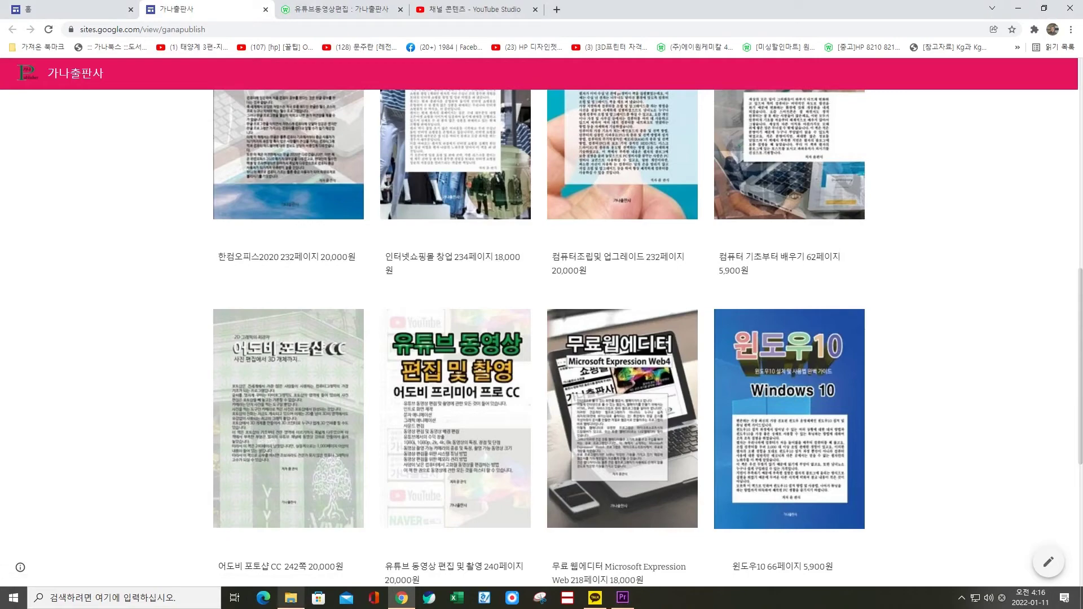
{"action": "left_click", "coordinate": [291, 597]}
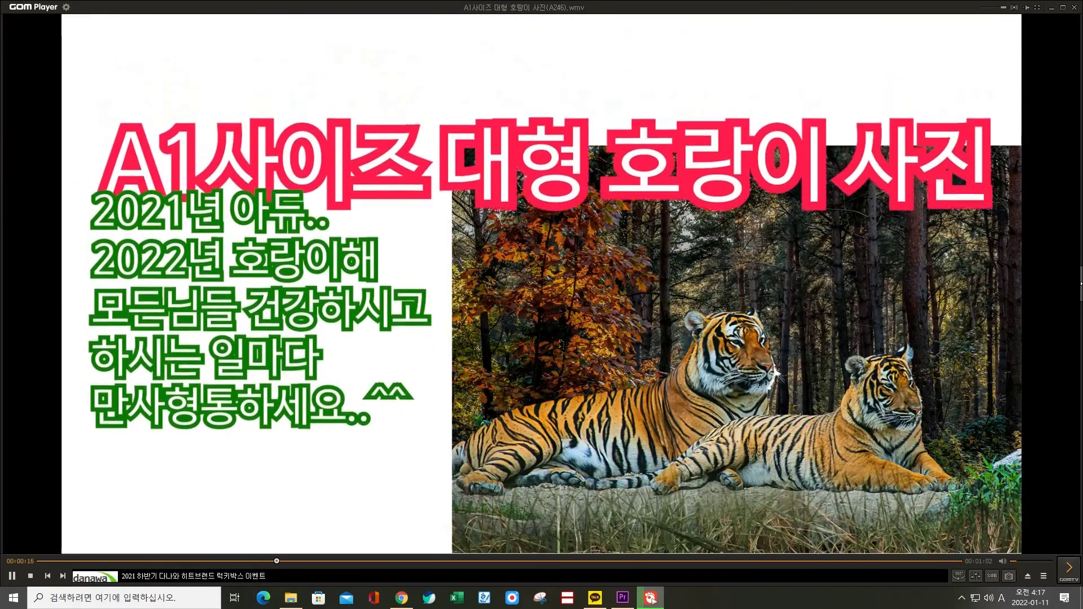
{"action": "left_click", "coordinate": [651, 598]}
{"action": "mouse_move", "coordinate": [623, 598]}
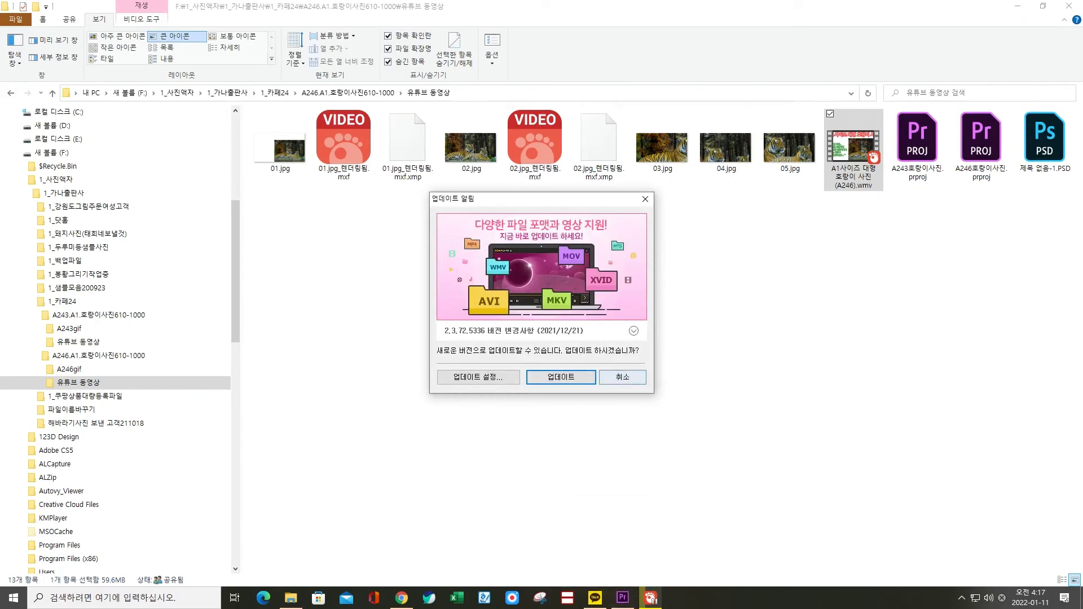
{"action": "left_click", "coordinate": [623, 376]}
Switch to Premiere Pro and preview 01.jpg and 02.jpg from the project in the source monitor.
{"action": "left_click", "coordinate": [623, 598]}
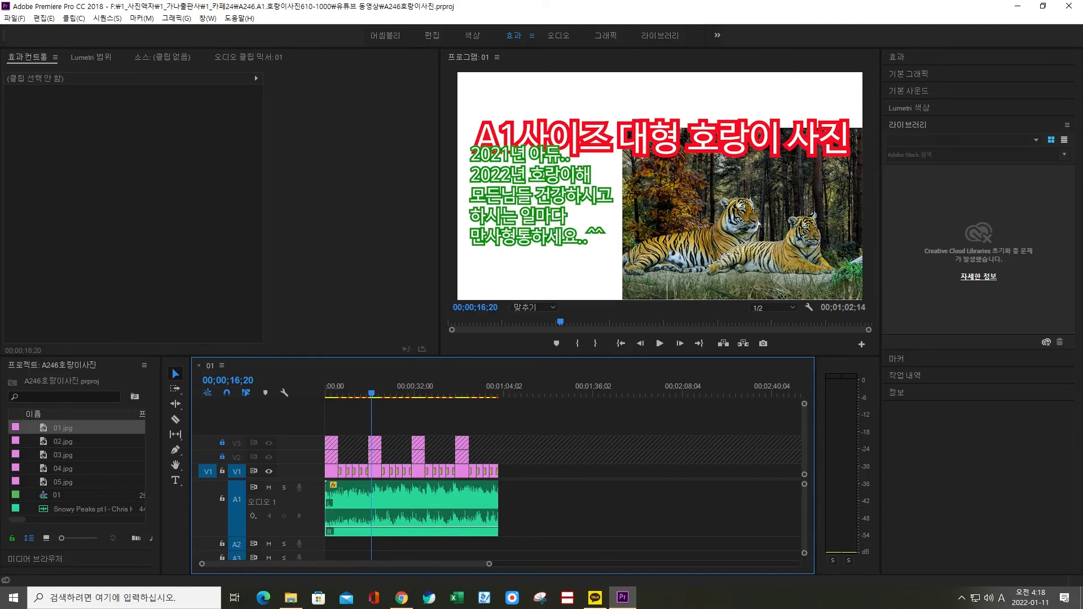
{"action": "double_click", "coordinate": [63, 428]}
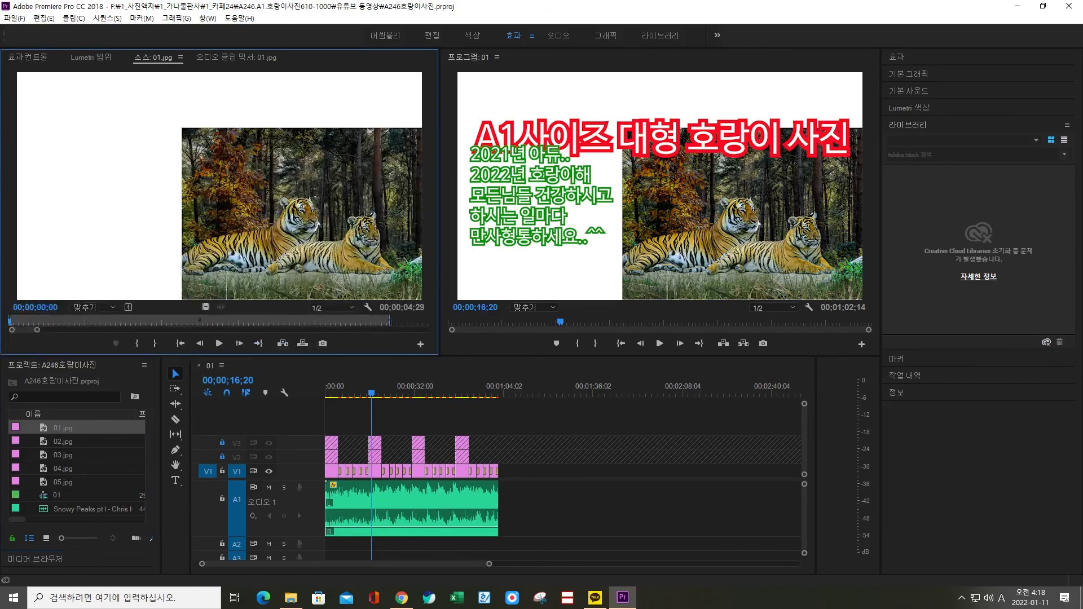
{"action": "double_click", "coordinate": [63, 441]}
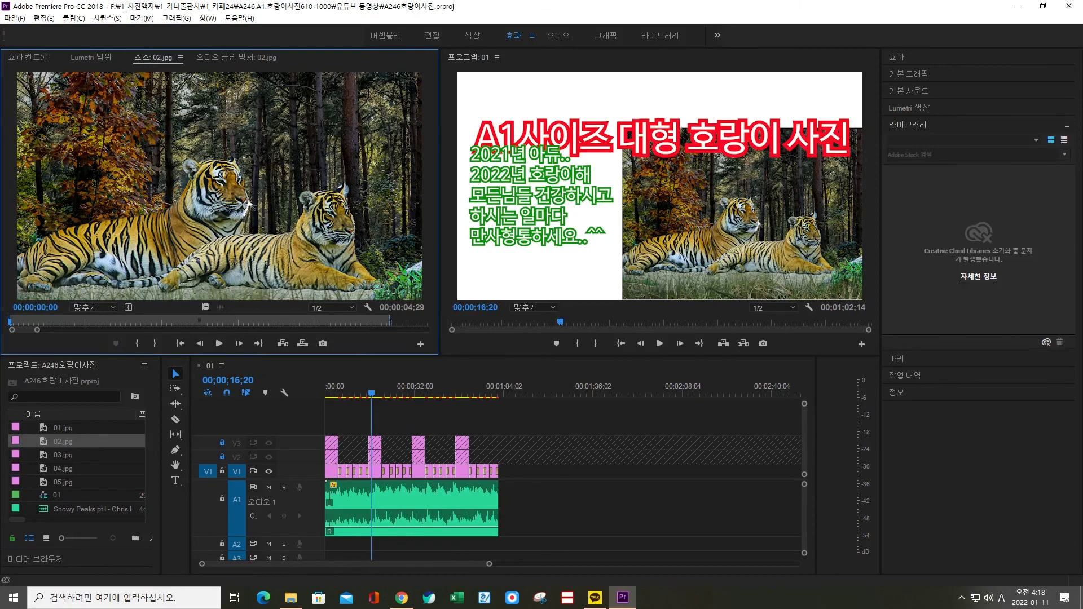
Show the clip commands for 02.jpg, check the A246 video folder in File Explorer and return to Premiere Pro.
{"action": "right_click", "coordinate": [47, 441]}
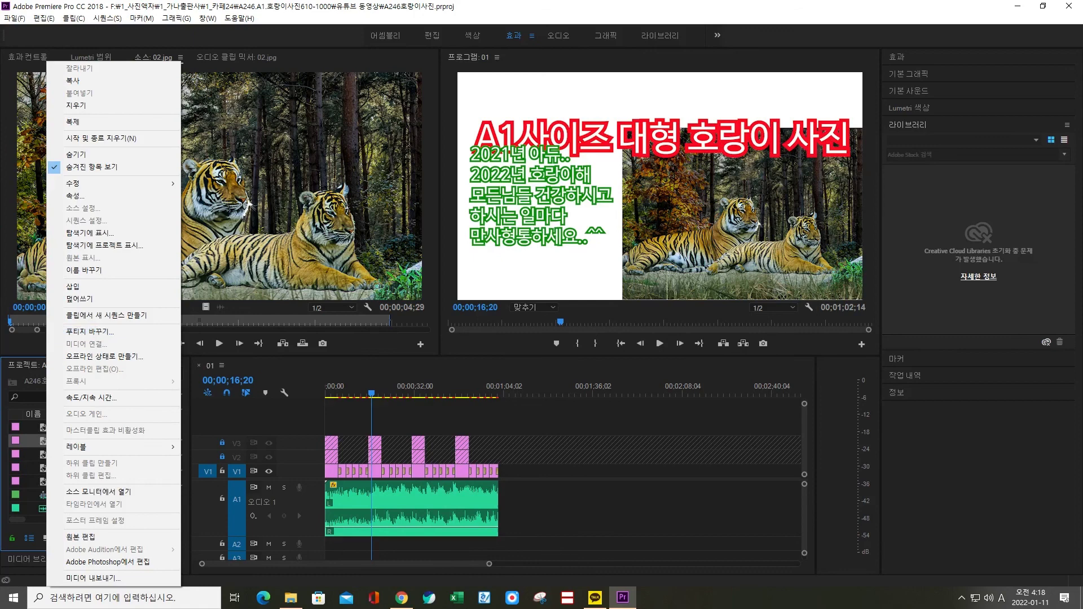
{"action": "left_click", "coordinate": [291, 597]}
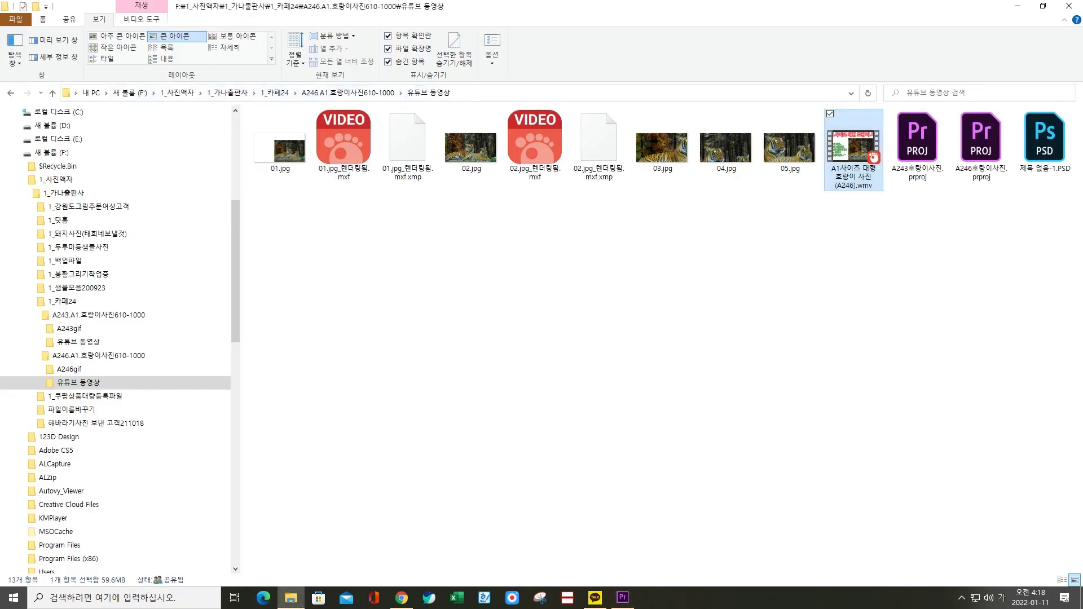
{"action": "key", "text": "alt+Tab"}
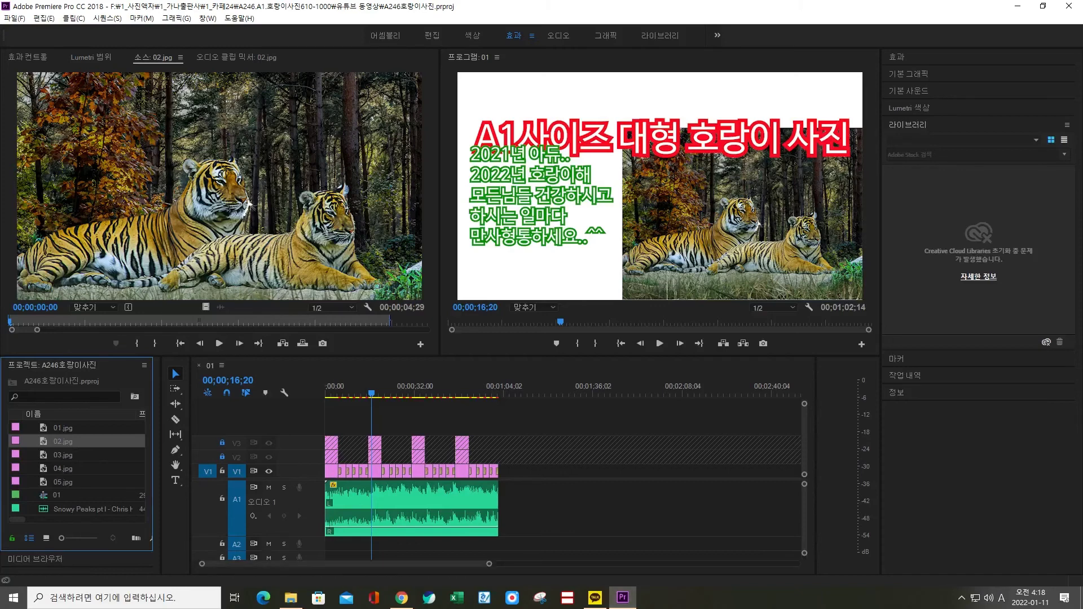